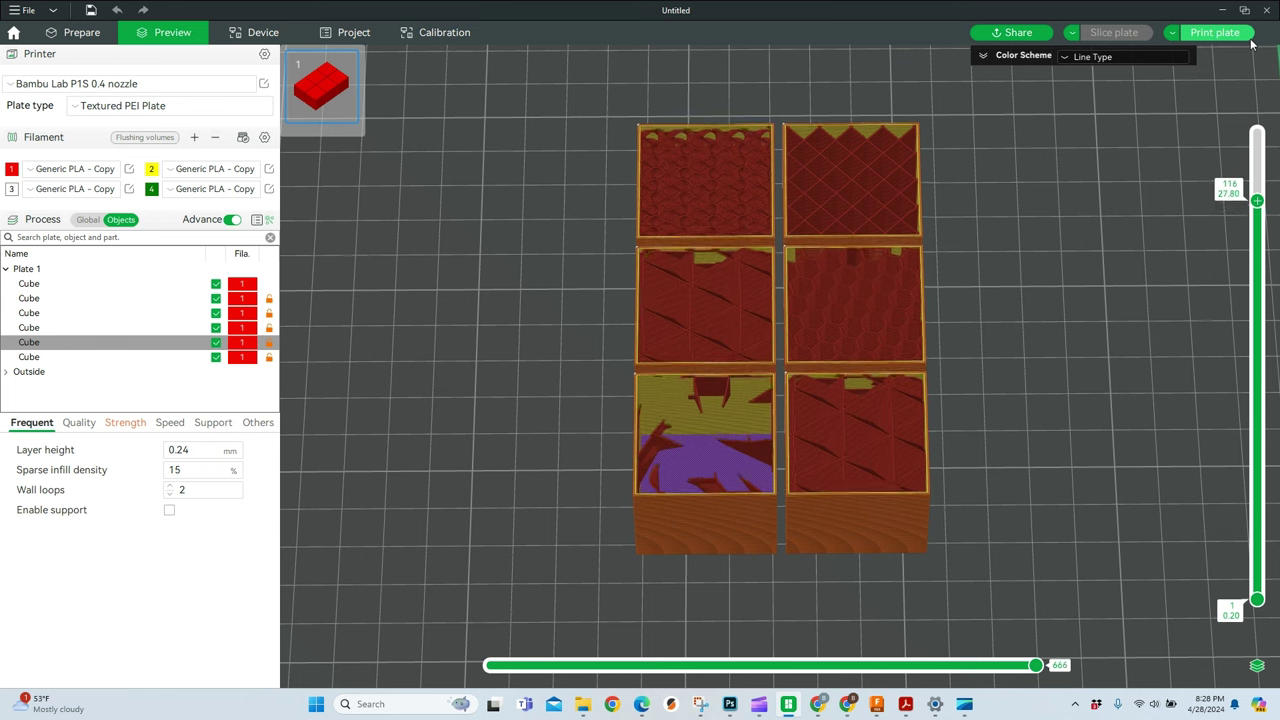
Raise the layer preview of the six sliced test cubes by a couple of layers
key(Up)
key(Up)
key(Up)
key(Up)
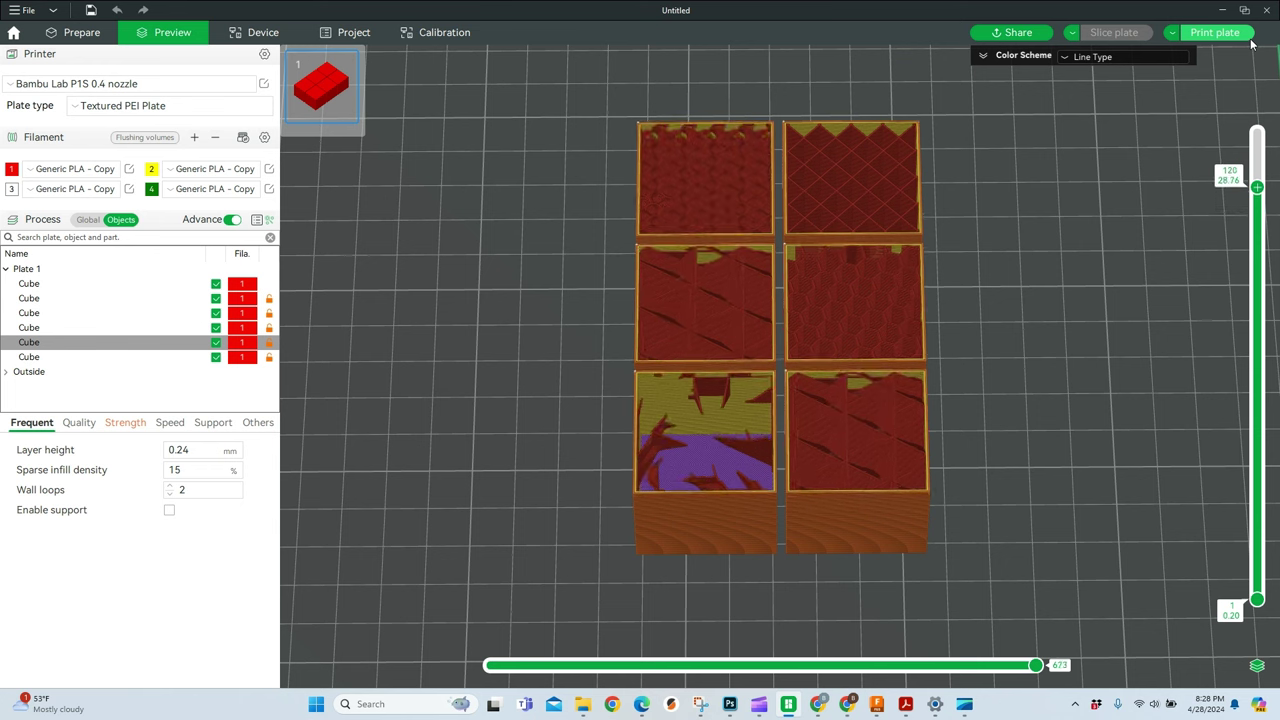
key(Up)
key(Up)
key(Up)
key(Up)
key(Up)
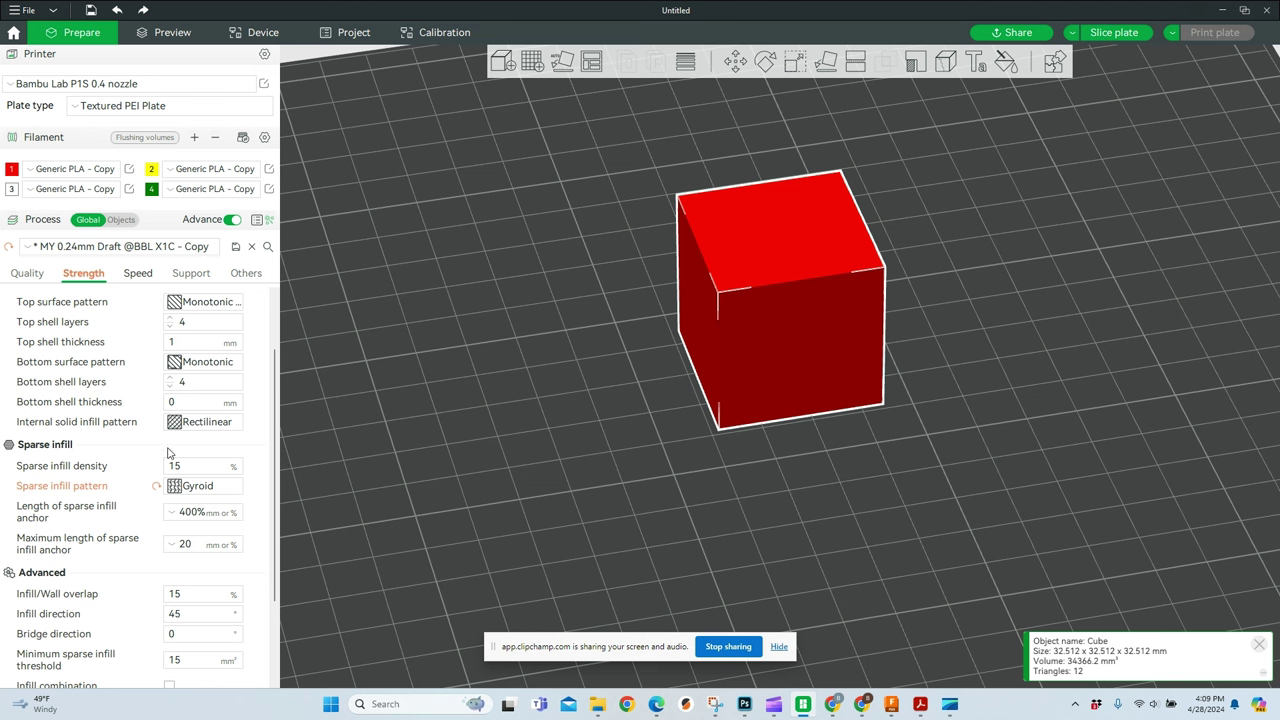
Scroll the Strength settings down to the 15% Gyroid sparse infill setting
scroll(133, 366, down, 2)
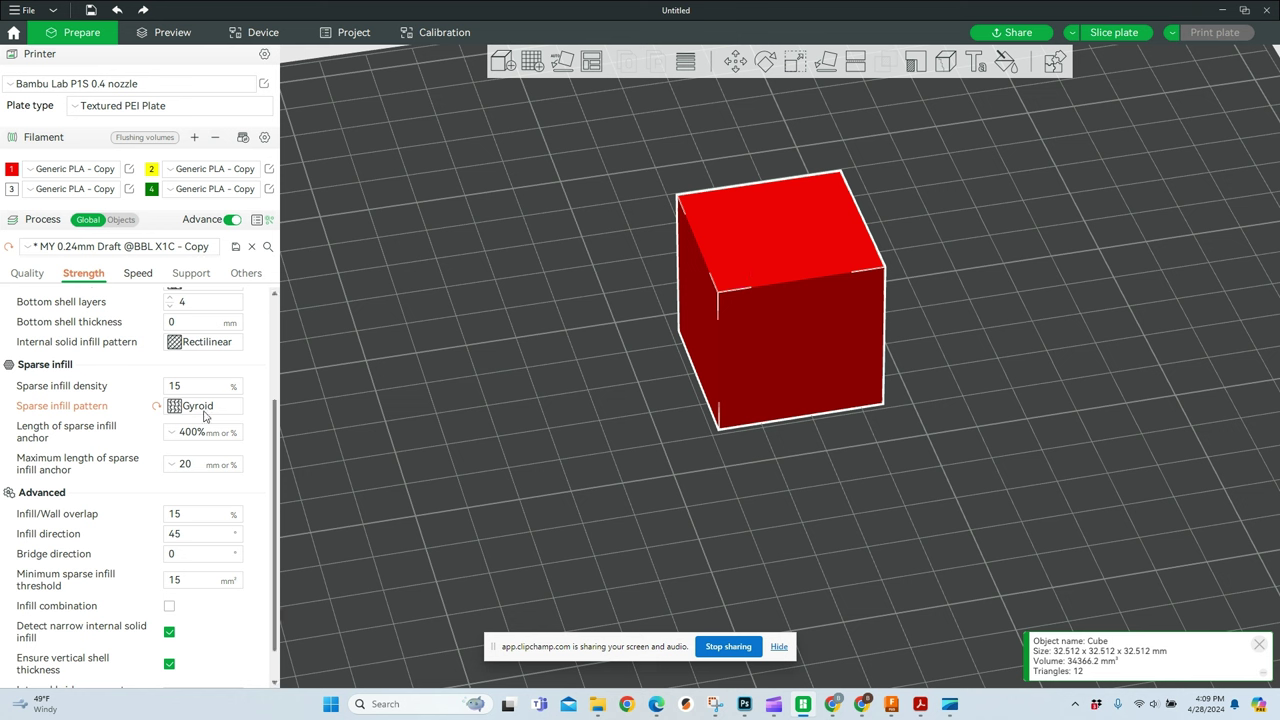
Slice the Gyroid cube and raise the layer slider to reveal higher infill layers
click(1134, 33)
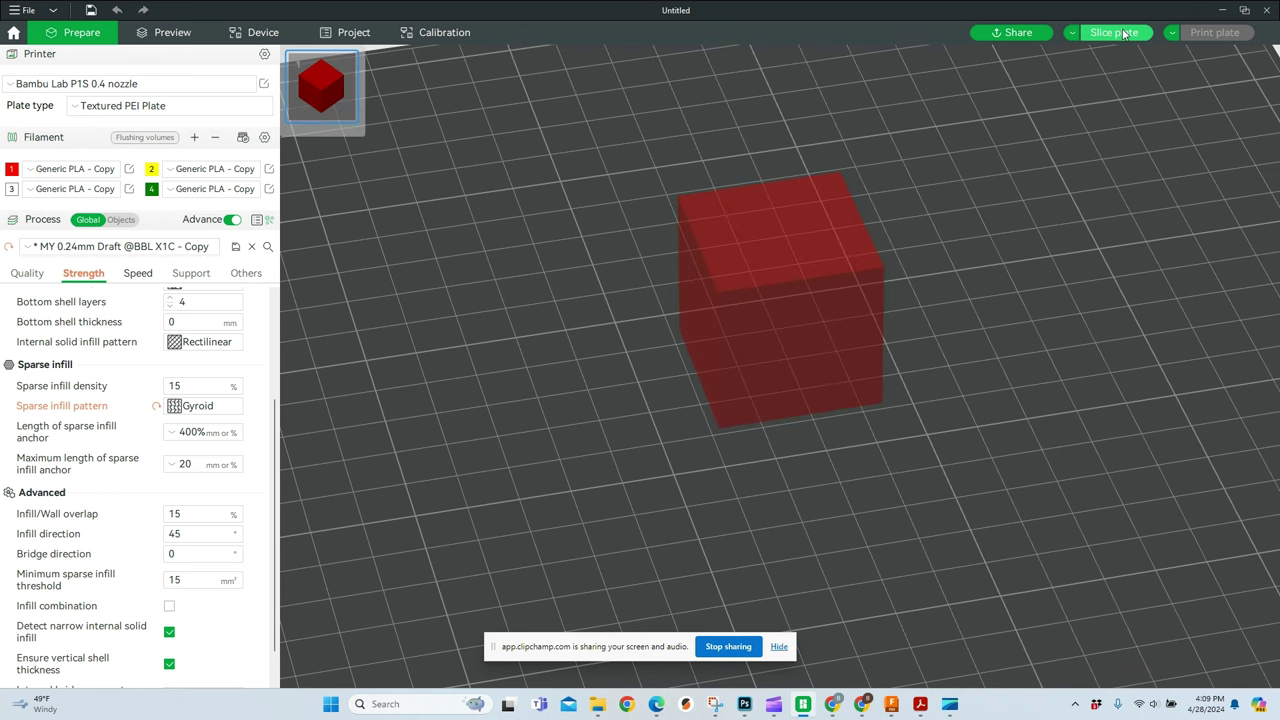
drag(980, 517, 797, 345)
scroll(797, 345, up, 3)
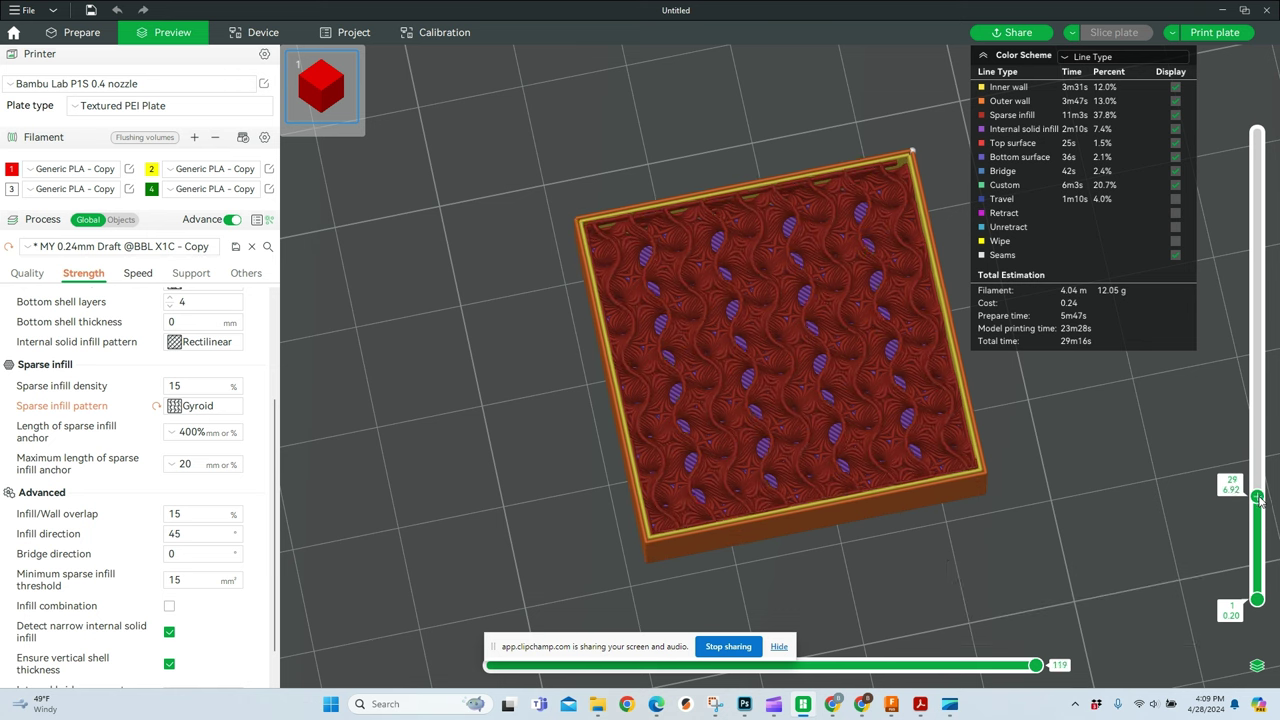
drag(1258, 517, 1258, 132)
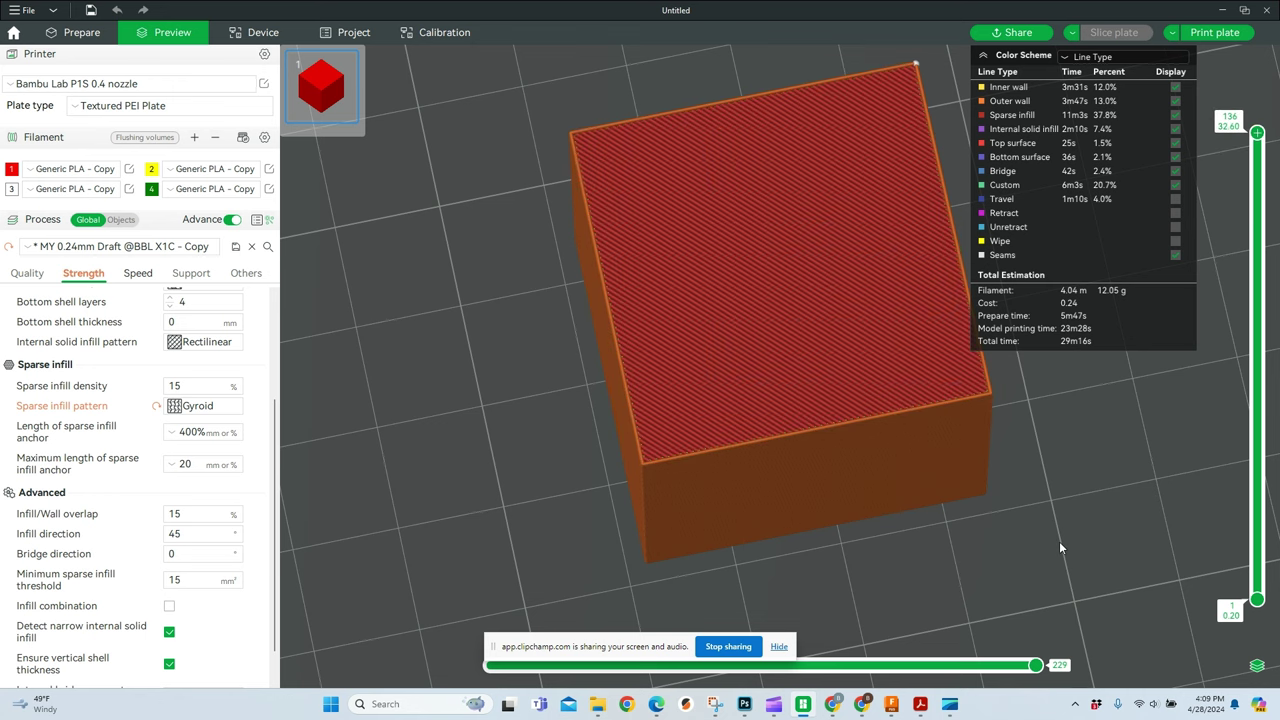
Orbit the sliced Gyroid cube from front, side and top angles to inspect its infill
scroll(755, 242, up, 5)
drag(743, 386, 668, 212)
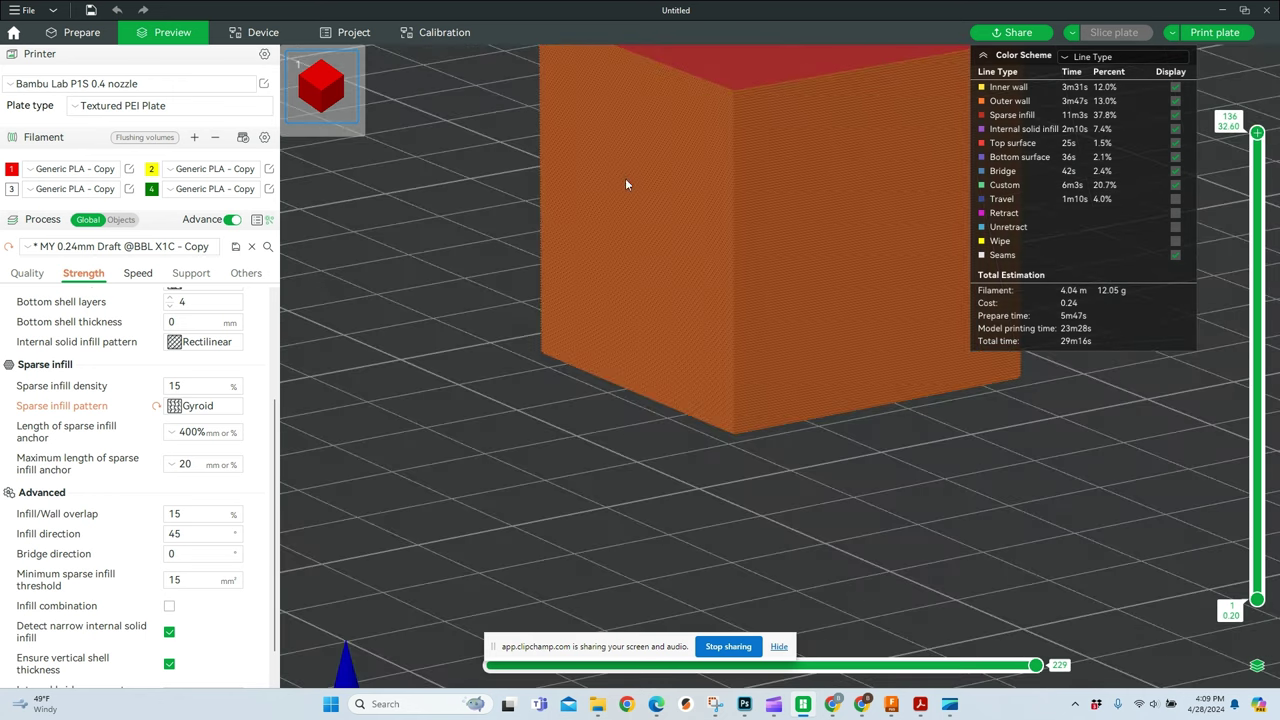
key(3)
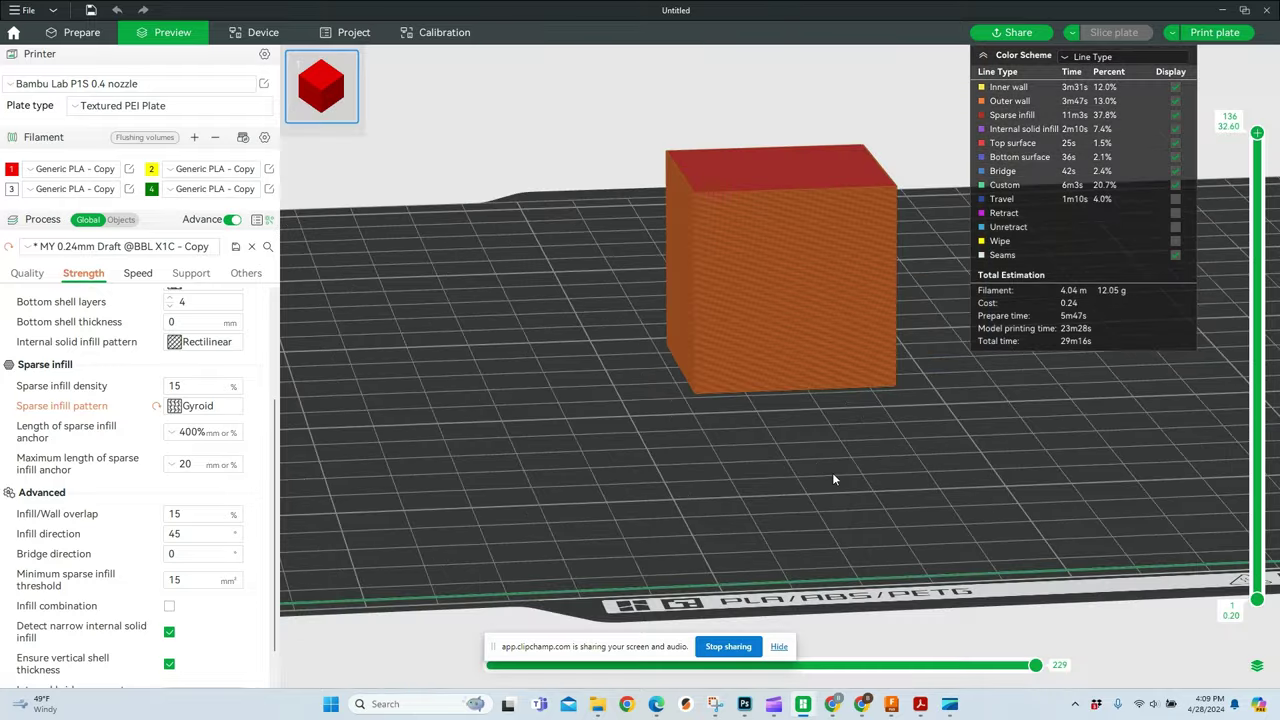
drag(834, 479, 829, 472)
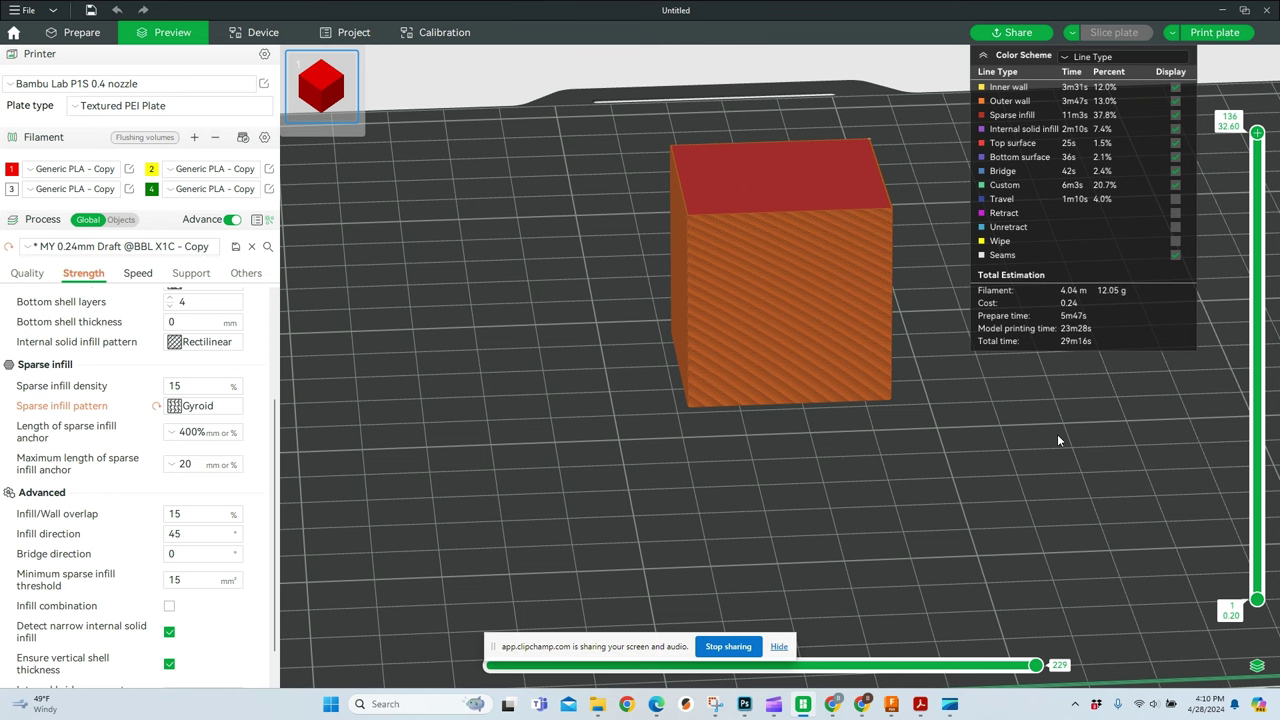
drag(1035, 425, 1031, 425)
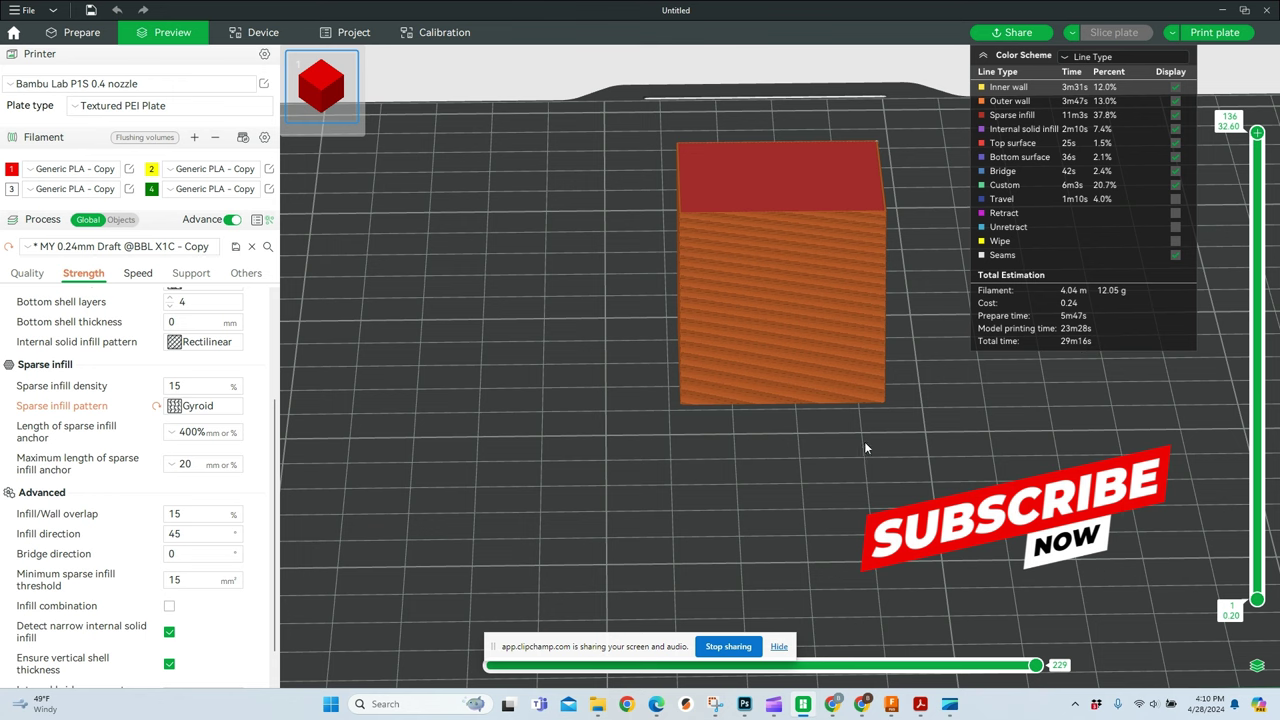
drag(866, 448, 851, 306)
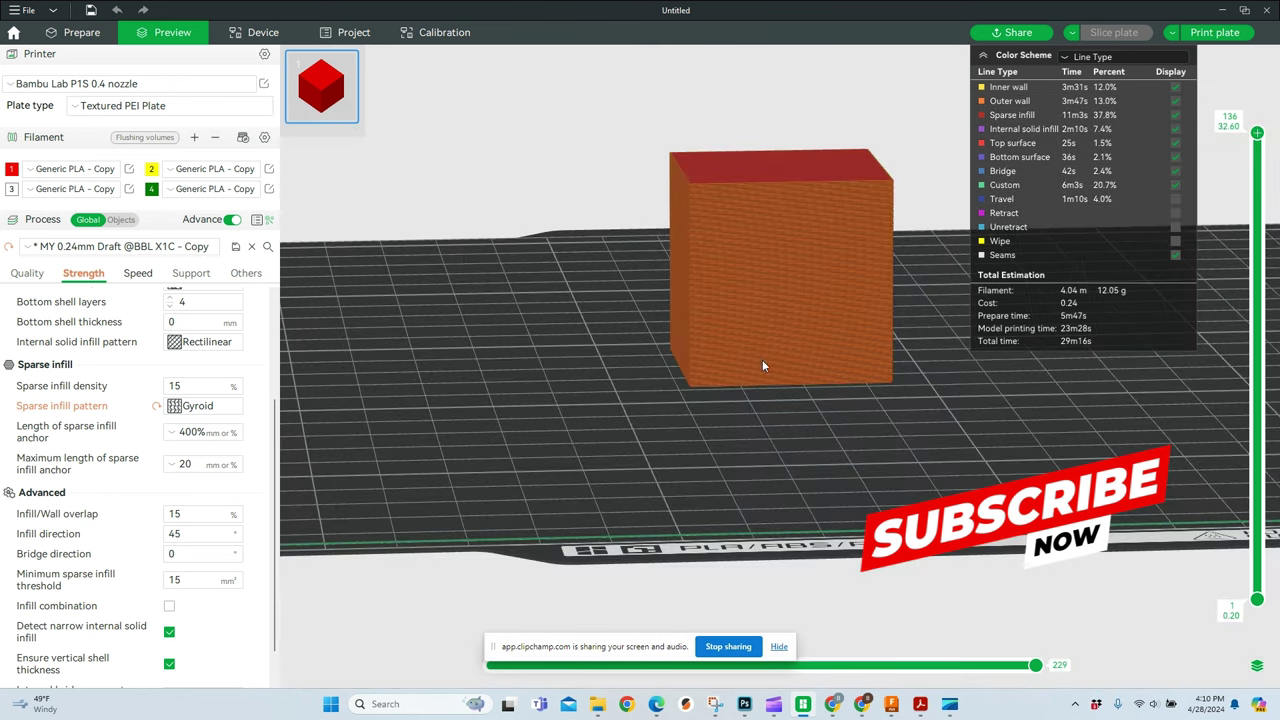
drag(762, 366, 776, 454)
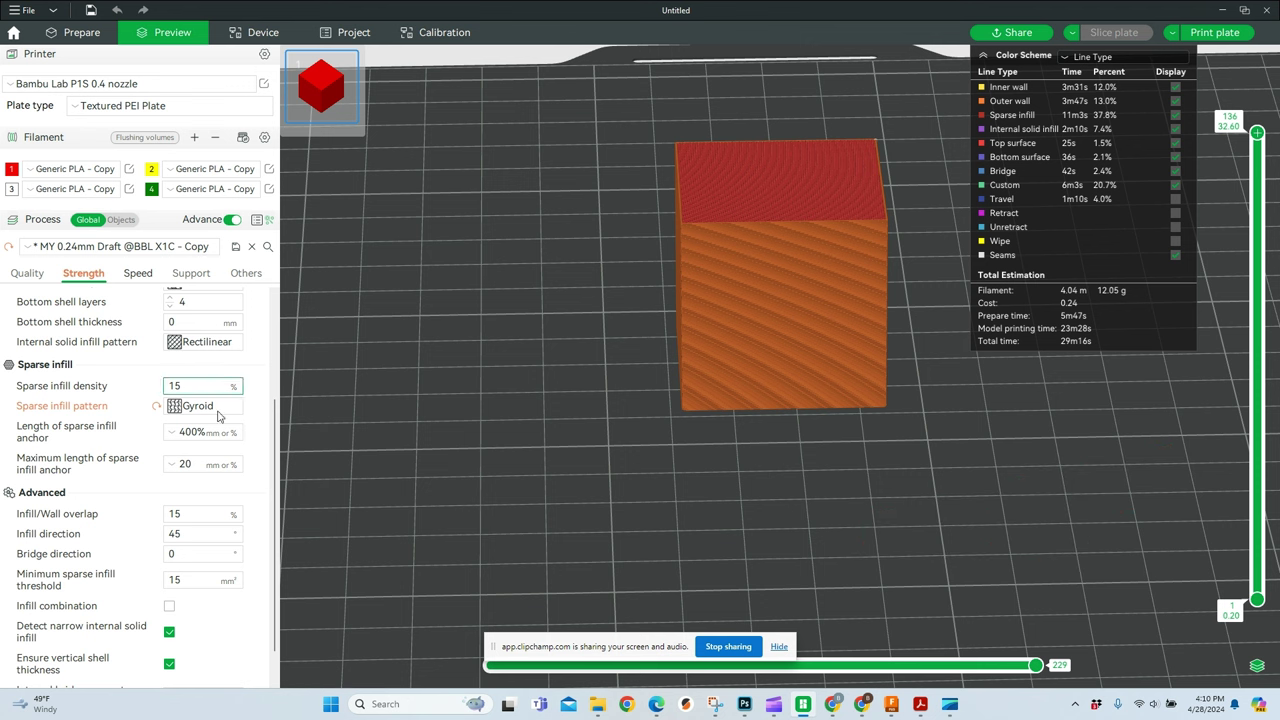
Back in Prepare, set the sparse infill pattern to Honeycomb and re-slice the cube
click(86, 34)
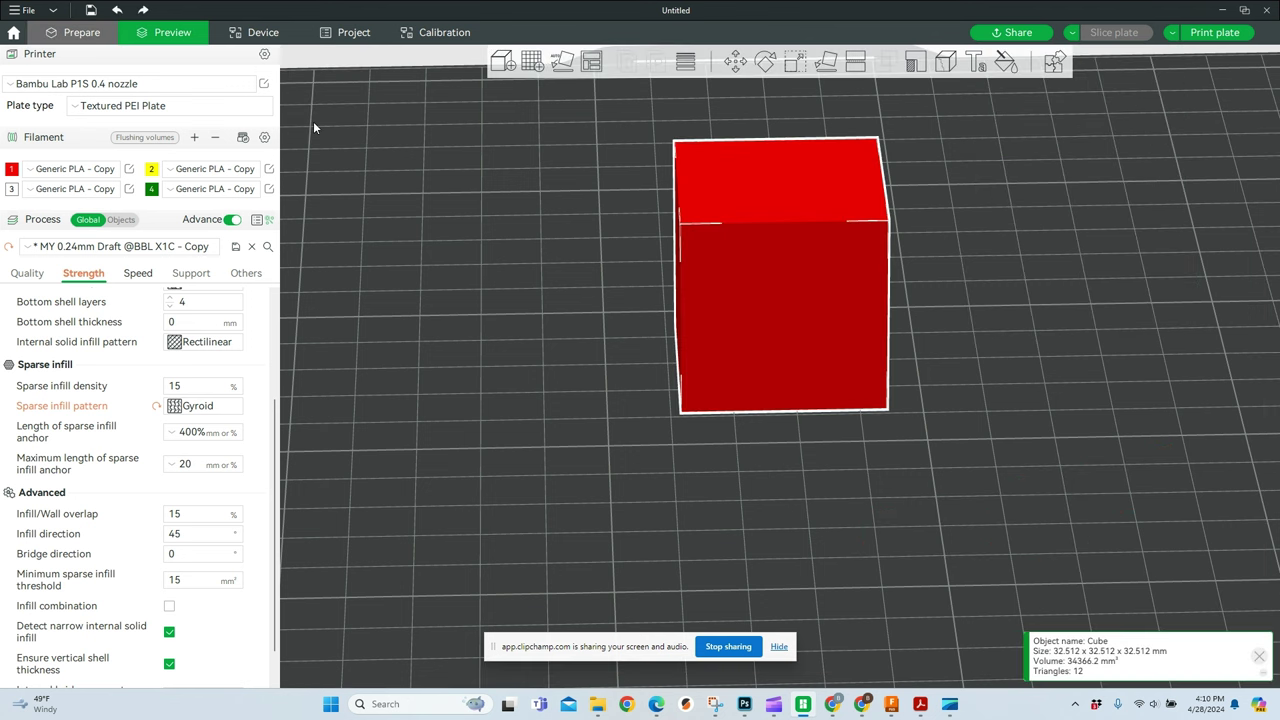
click(196, 410)
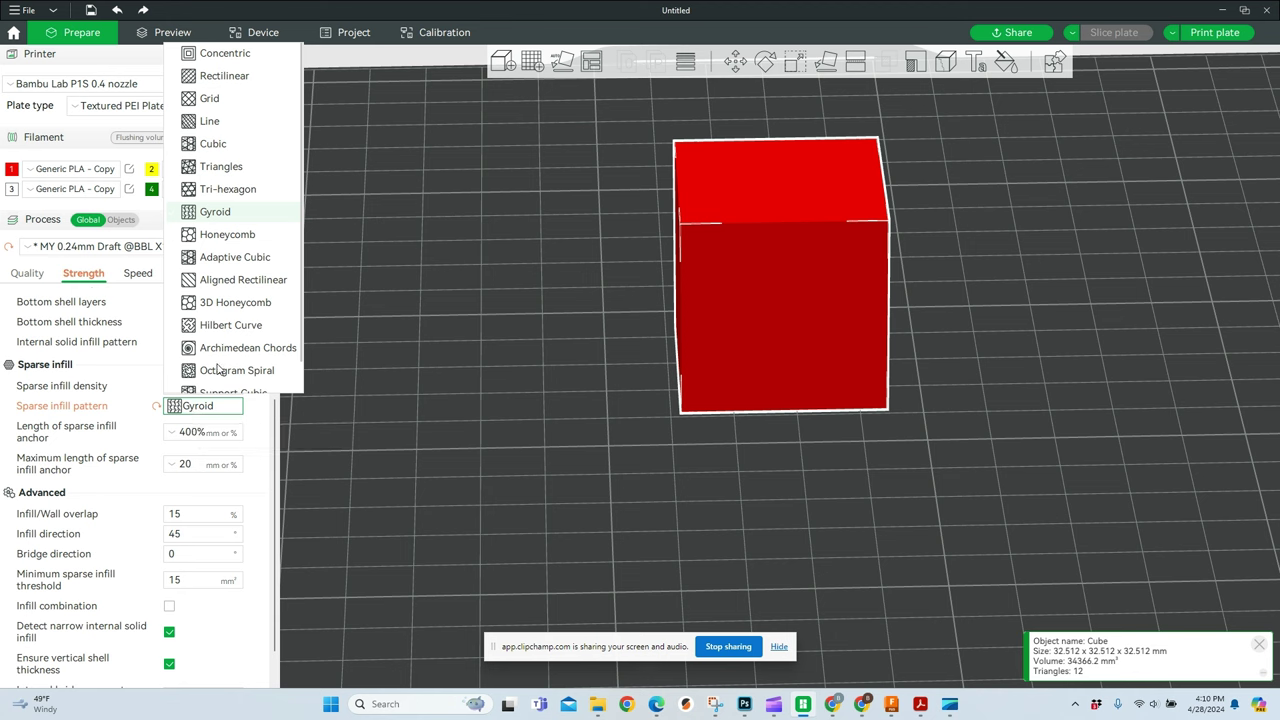
click(226, 234)
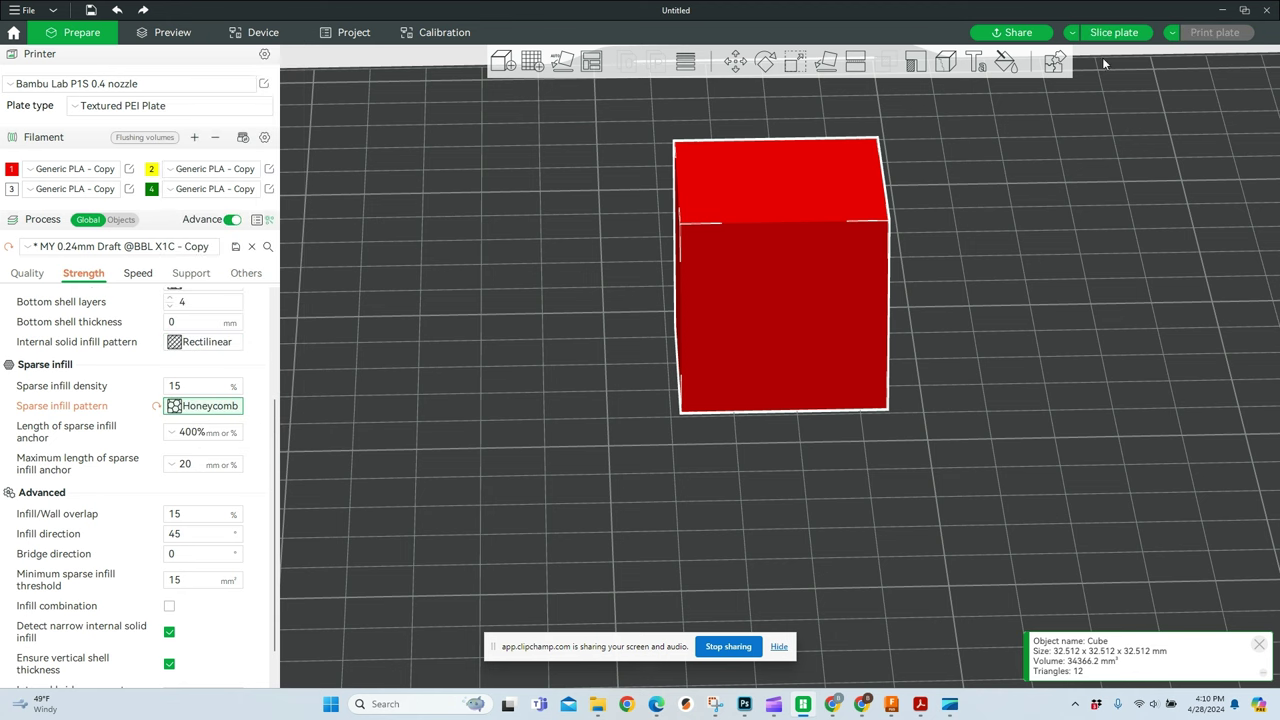
click(1113, 32)
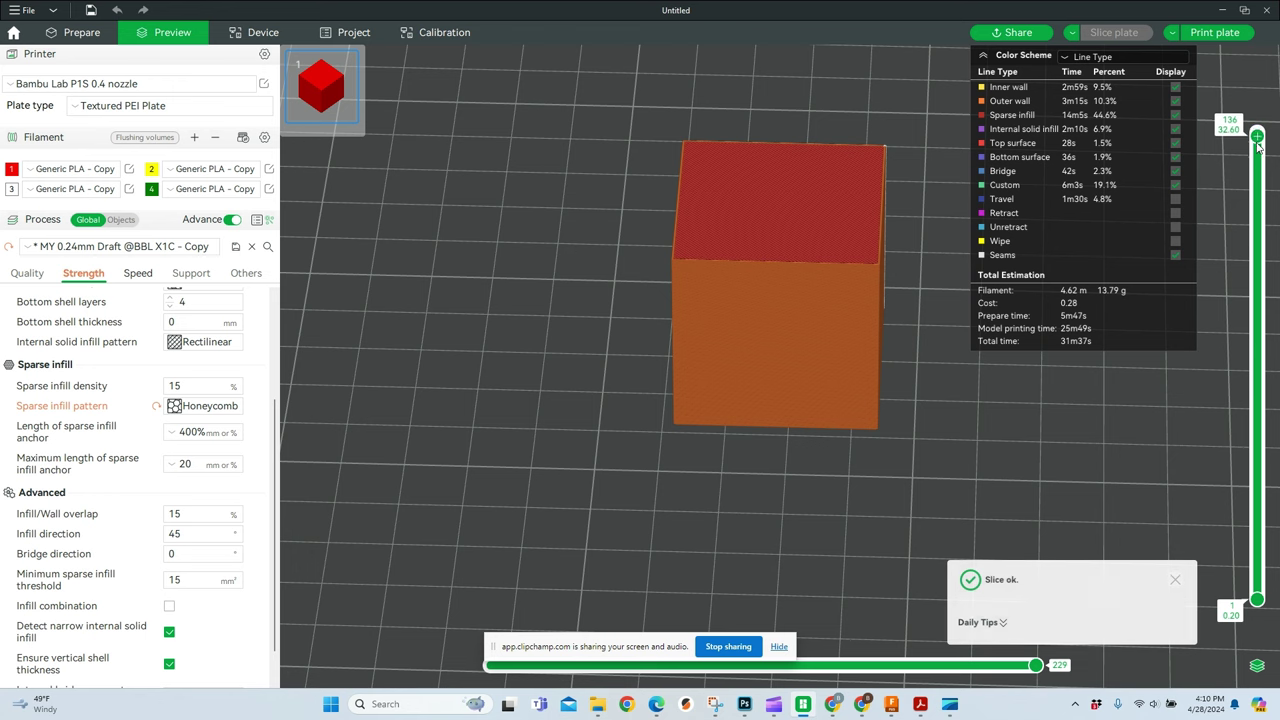
Inspect the Honeycomb infill at layers 100, 90, 79, 41 and 127 from several angles
drag(1257, 137, 1257, 255)
drag(953, 373, 957, 407)
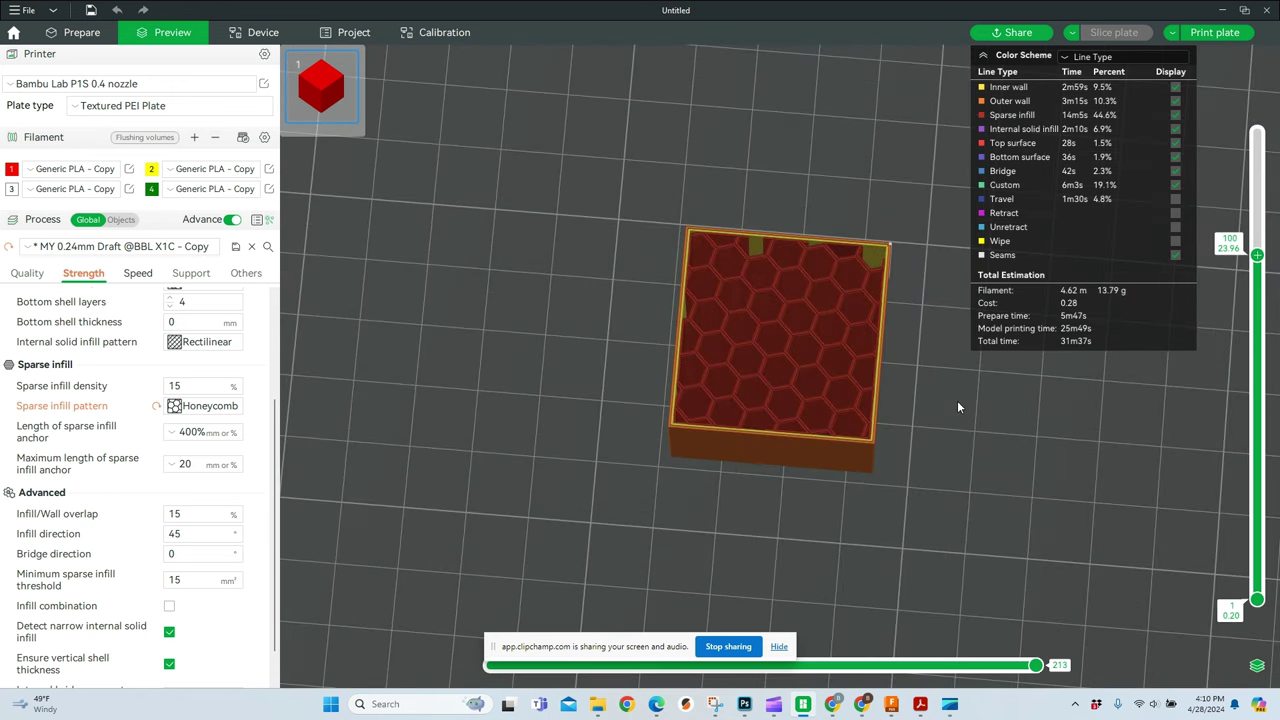
drag(649, 322, 802, 344)
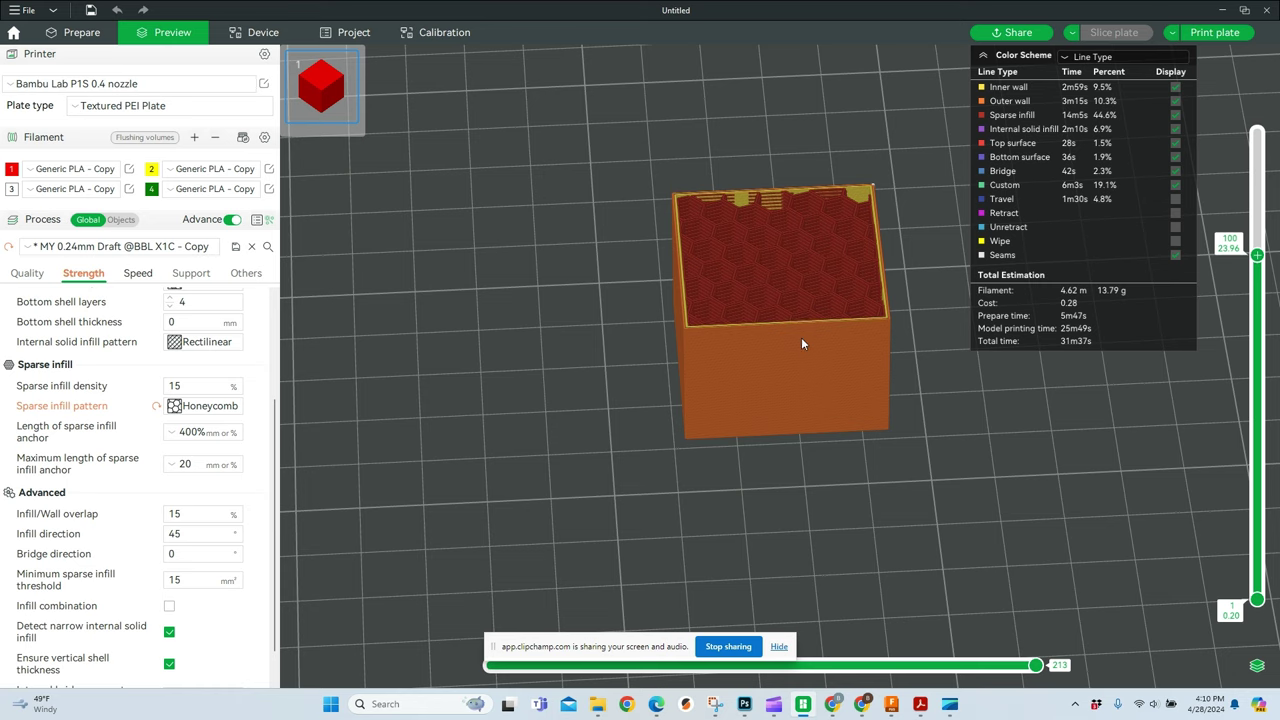
mouse_move(979, 416)
mouse_down()
mouse_move(966, 430)
mouse_move(985, 420)
mouse_up()
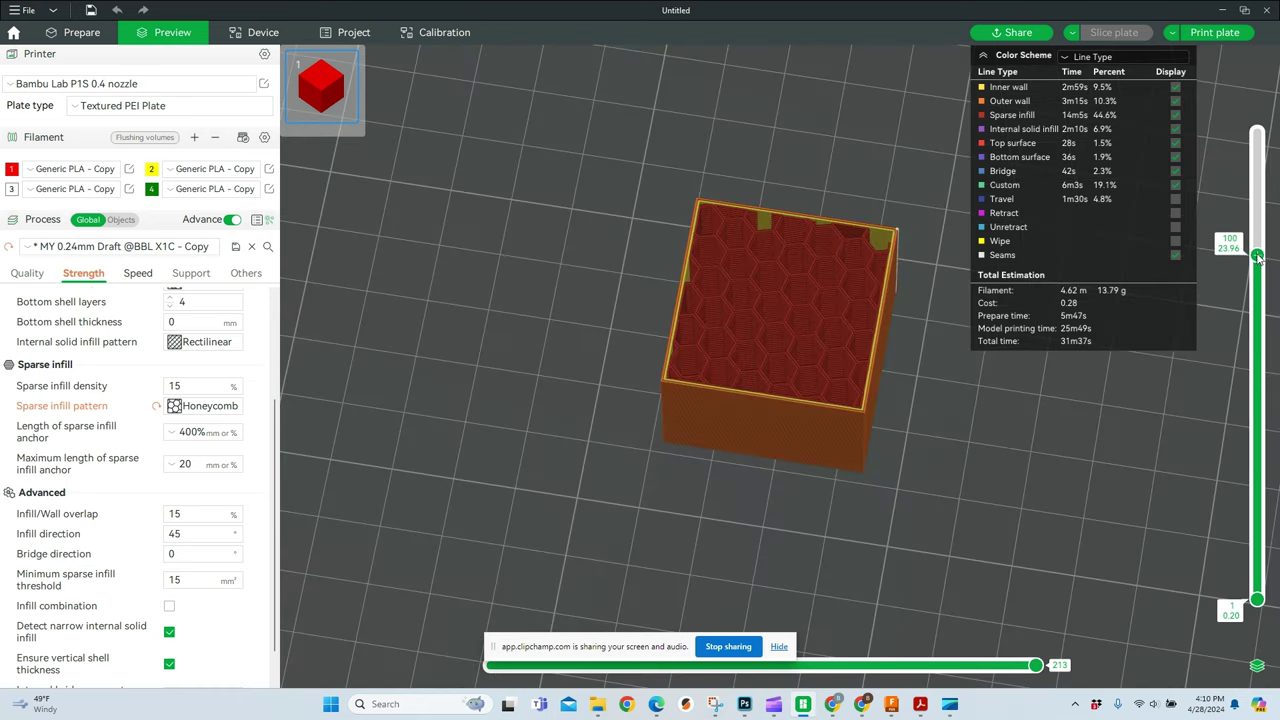
drag(1257, 255, 1257, 326)
drag(1020, 418, 920, 407)
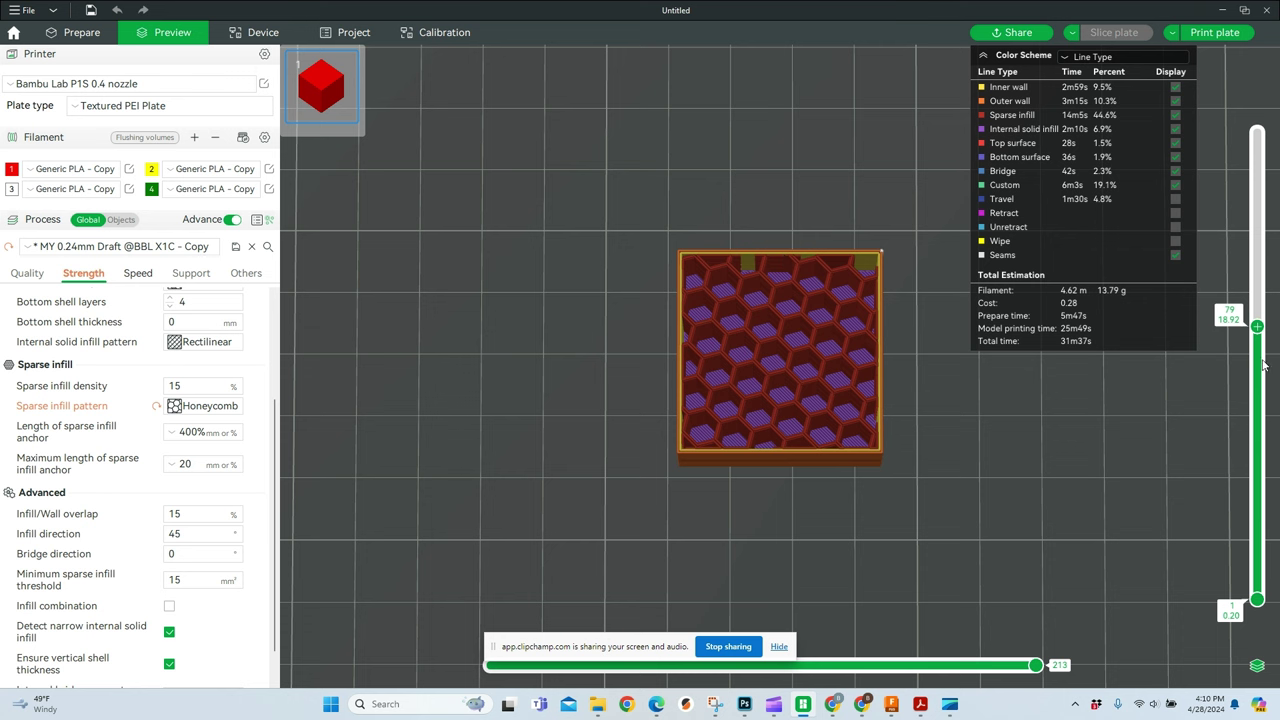
drag(1257, 326, 1268, 169)
drag(1156, 414, 1086, 414)
drag(993, 403, 813, 215)
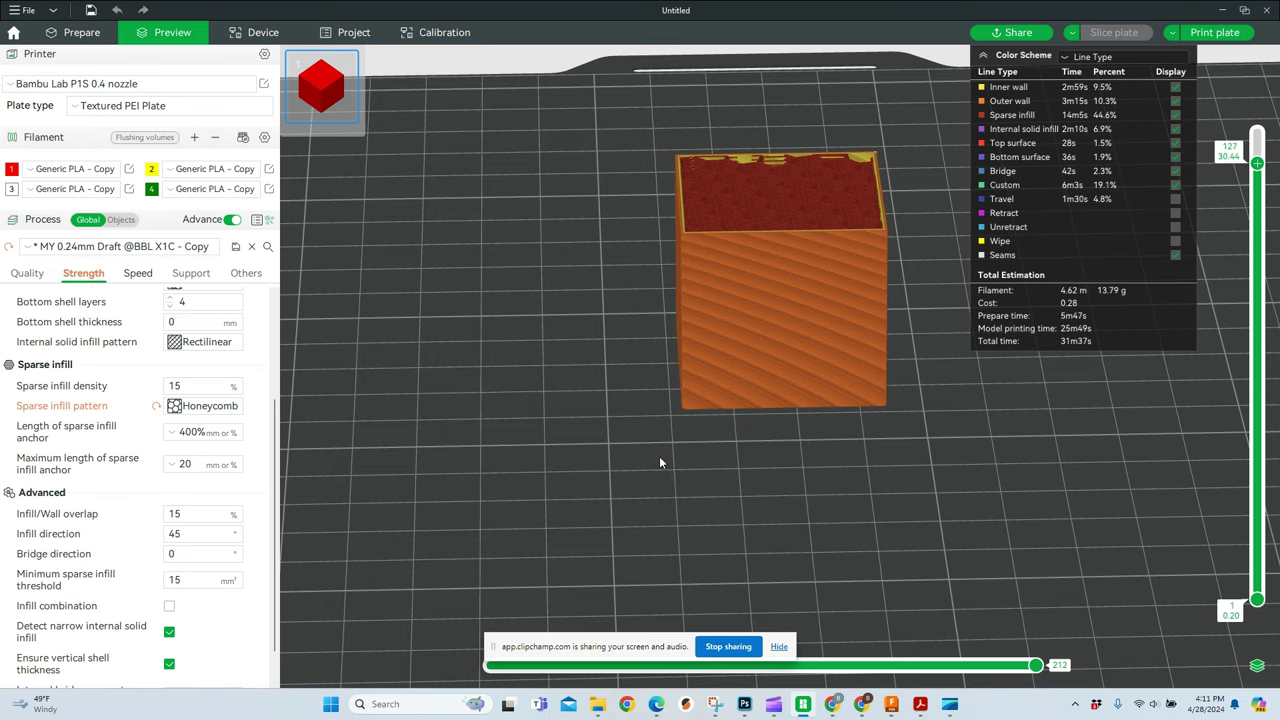
Switch the sparse infill pattern to Adaptive Cubic and re-slice the cube
drag(659, 456, 600, 425)
click(210, 406)
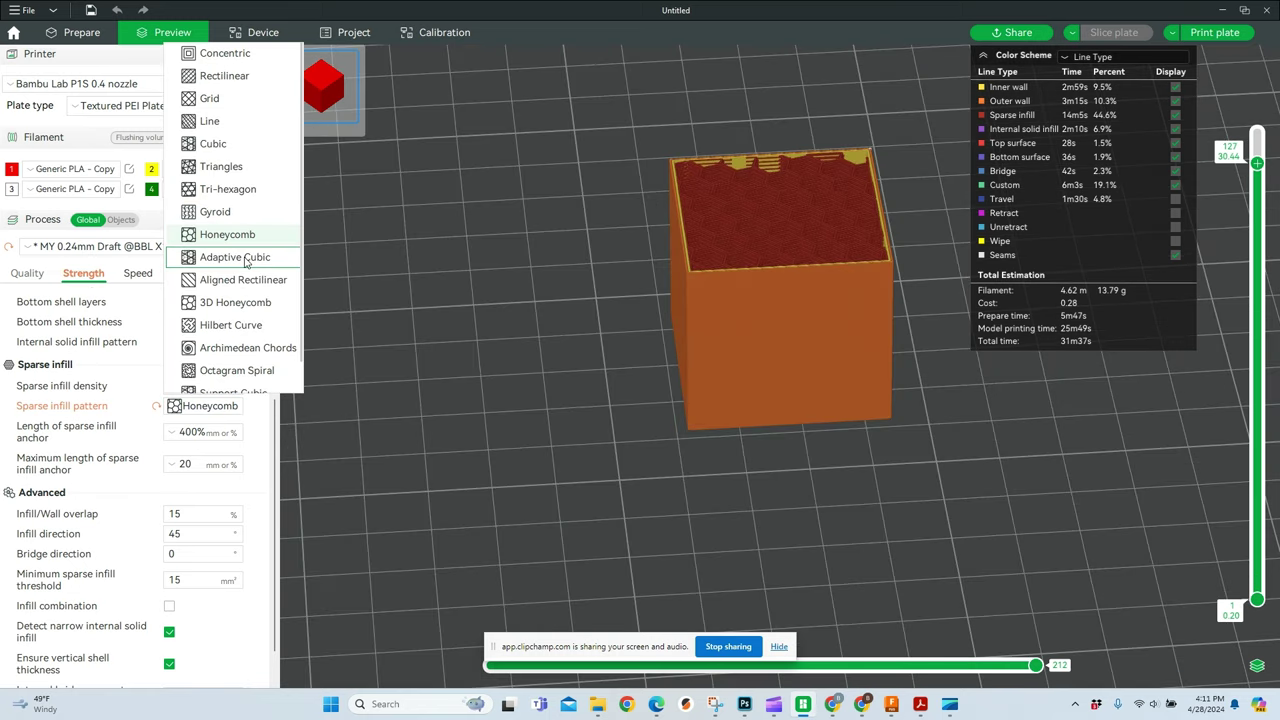
click(240, 258)
drag(526, 361, 581, 427)
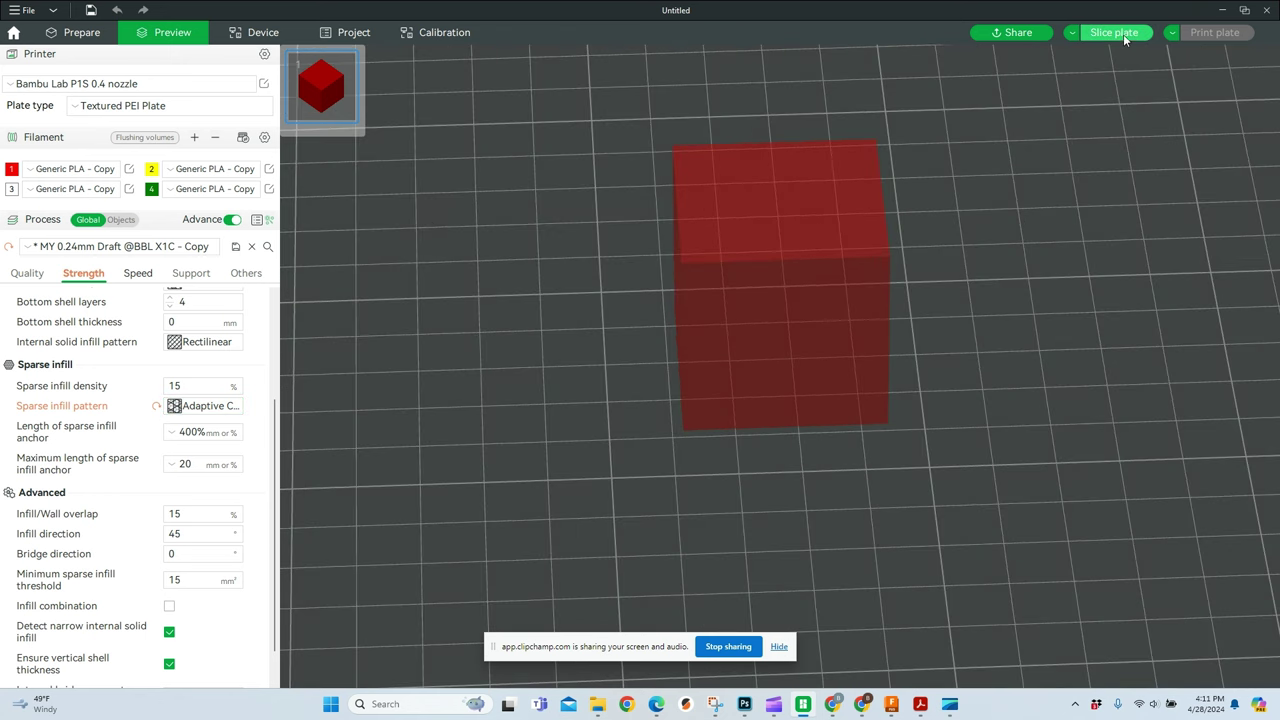
click(1123, 35)
Inspect the Adaptive Cubic slice from the top at layers 131, 84 and 115
key(1)
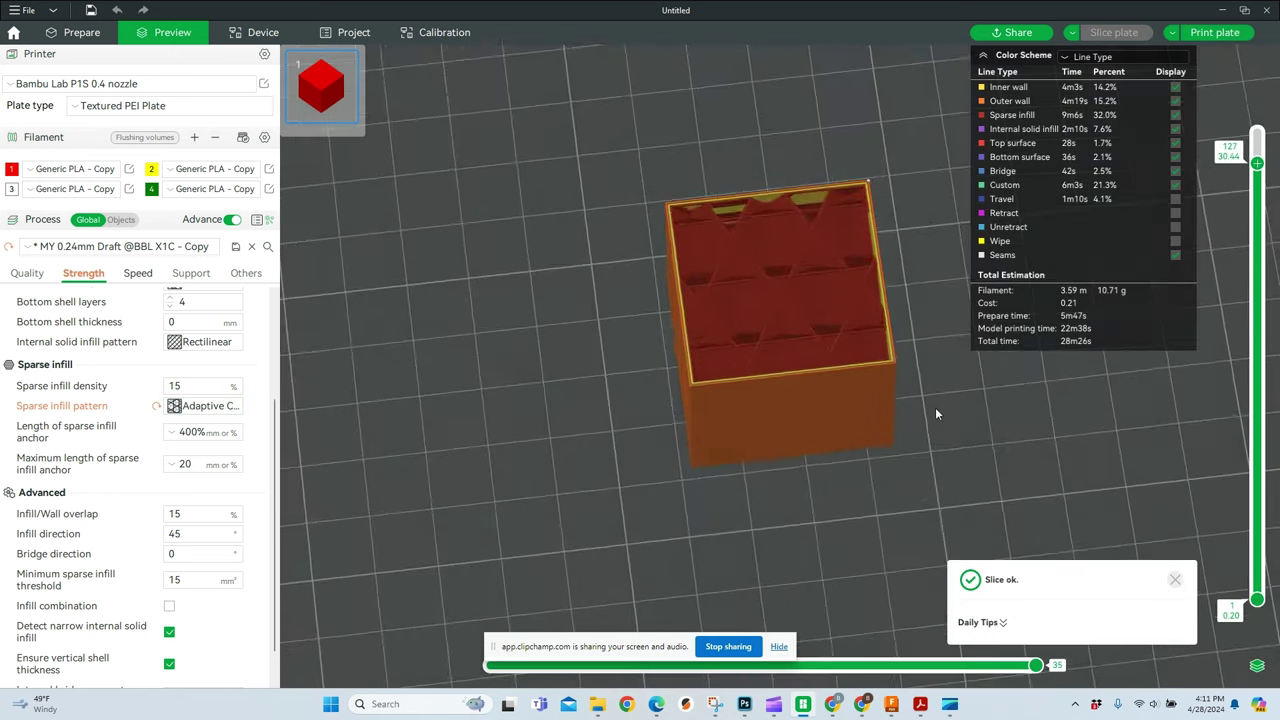
scroll(796, 338, up, 3)
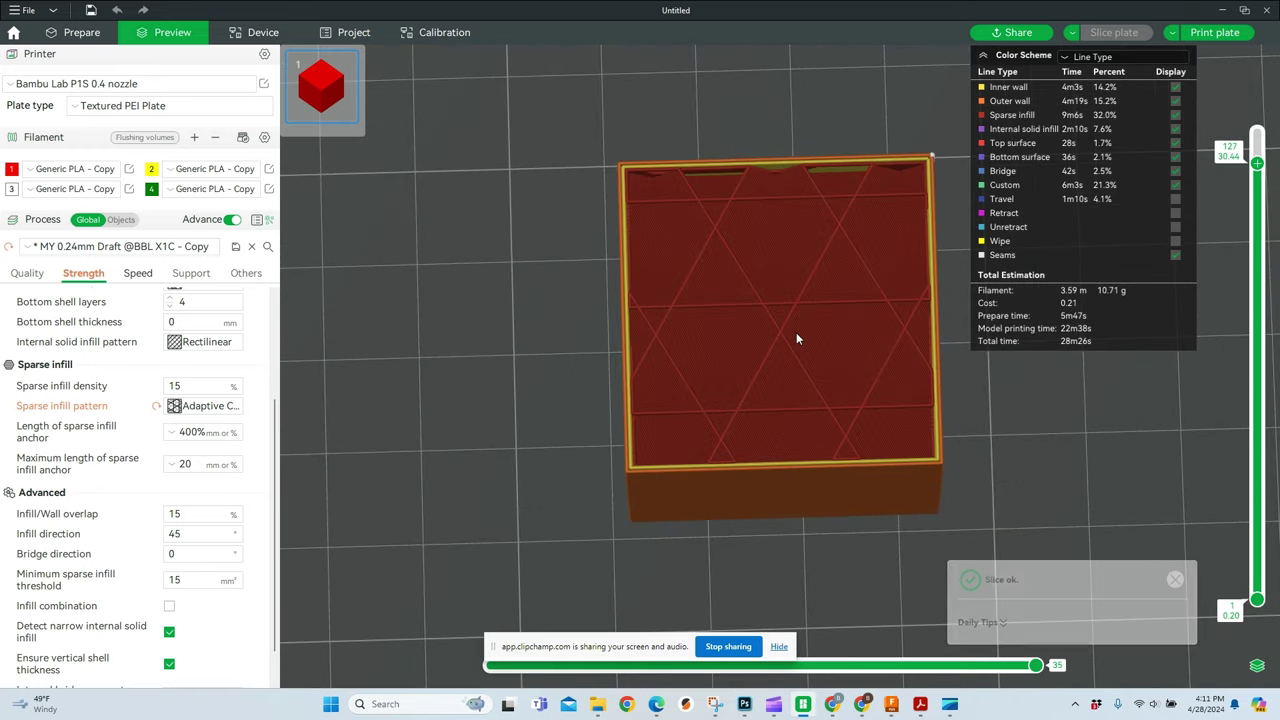
drag(1257, 163, 1262, 217)
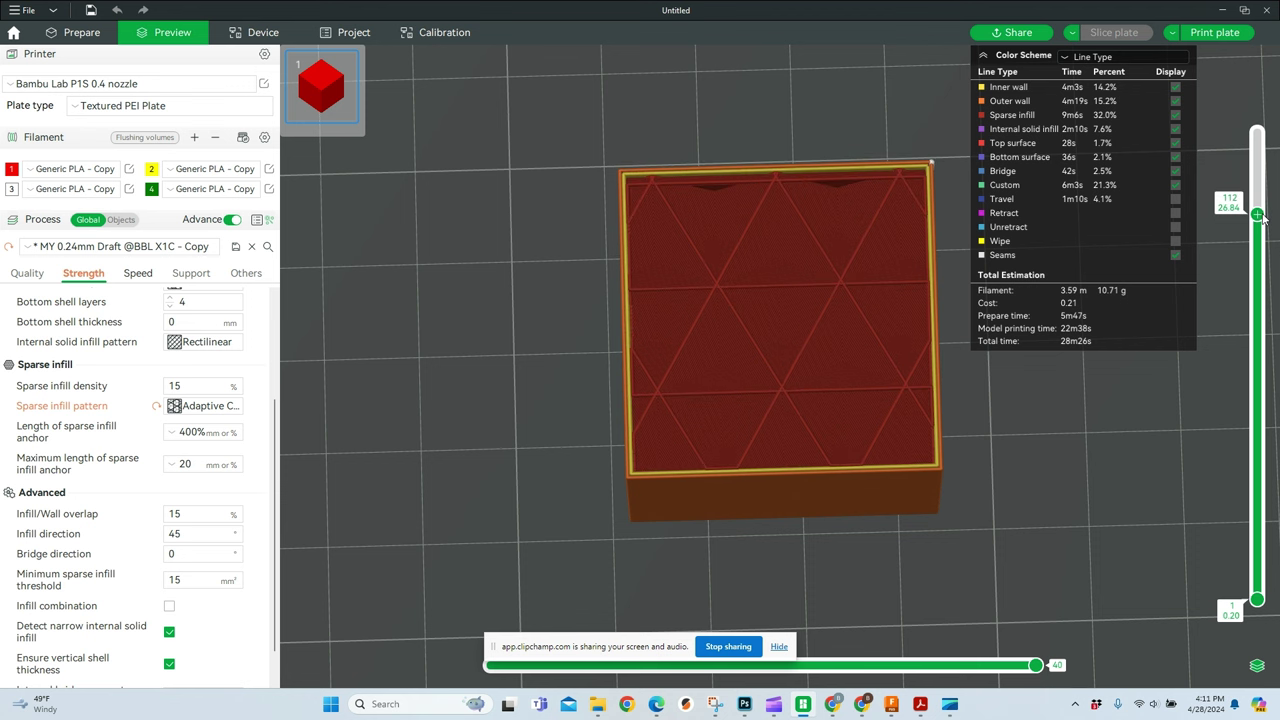
drag(1263, 219, 1230, 228)
drag(1137, 453, 1135, 408)
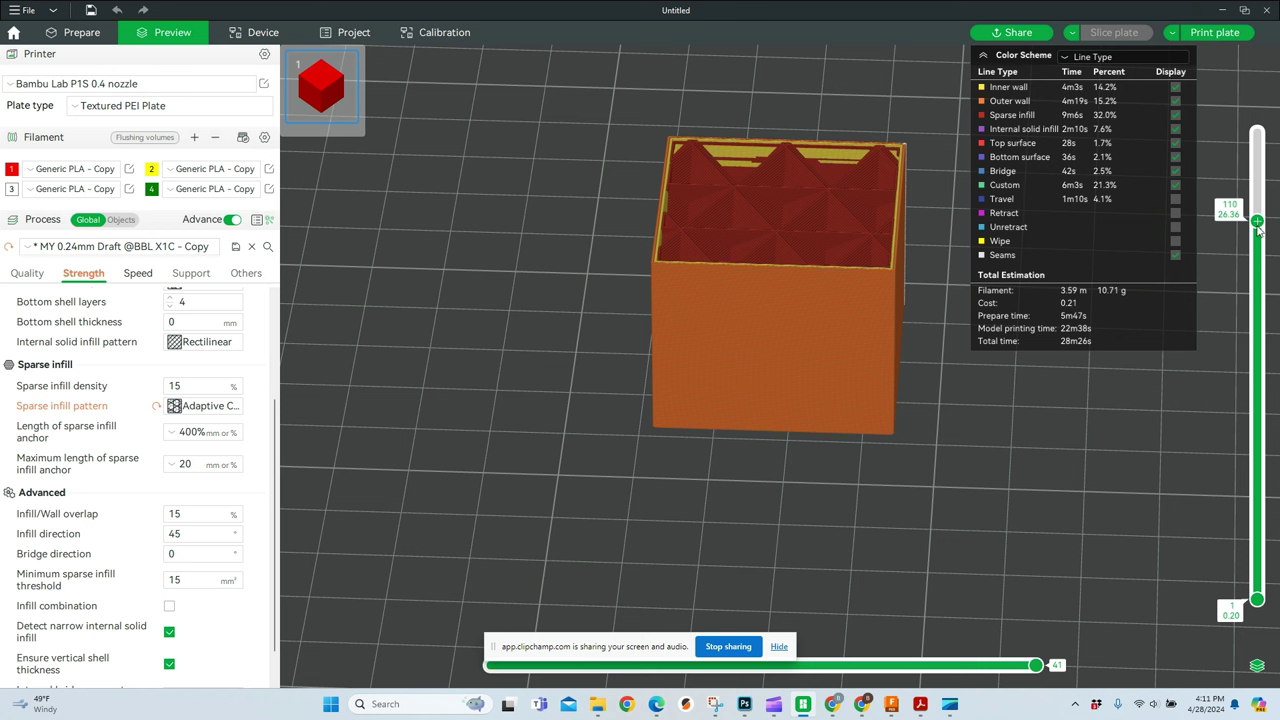
mouse_move(1258, 222)
mouse_down()
mouse_move(1258, 162)
mouse_move(1258, 206)
mouse_up()
Set the sparse infill pattern to Grid, re-slice, and view the cube from the top
click(208, 405)
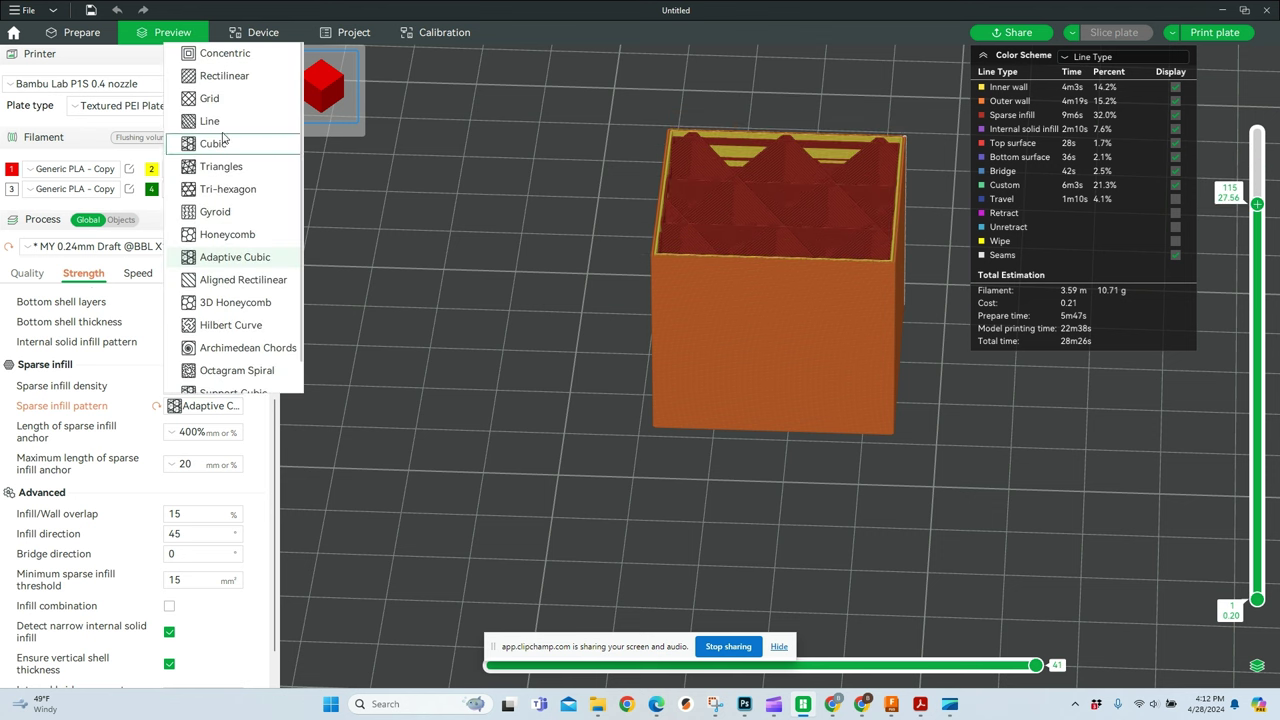
click(212, 98)
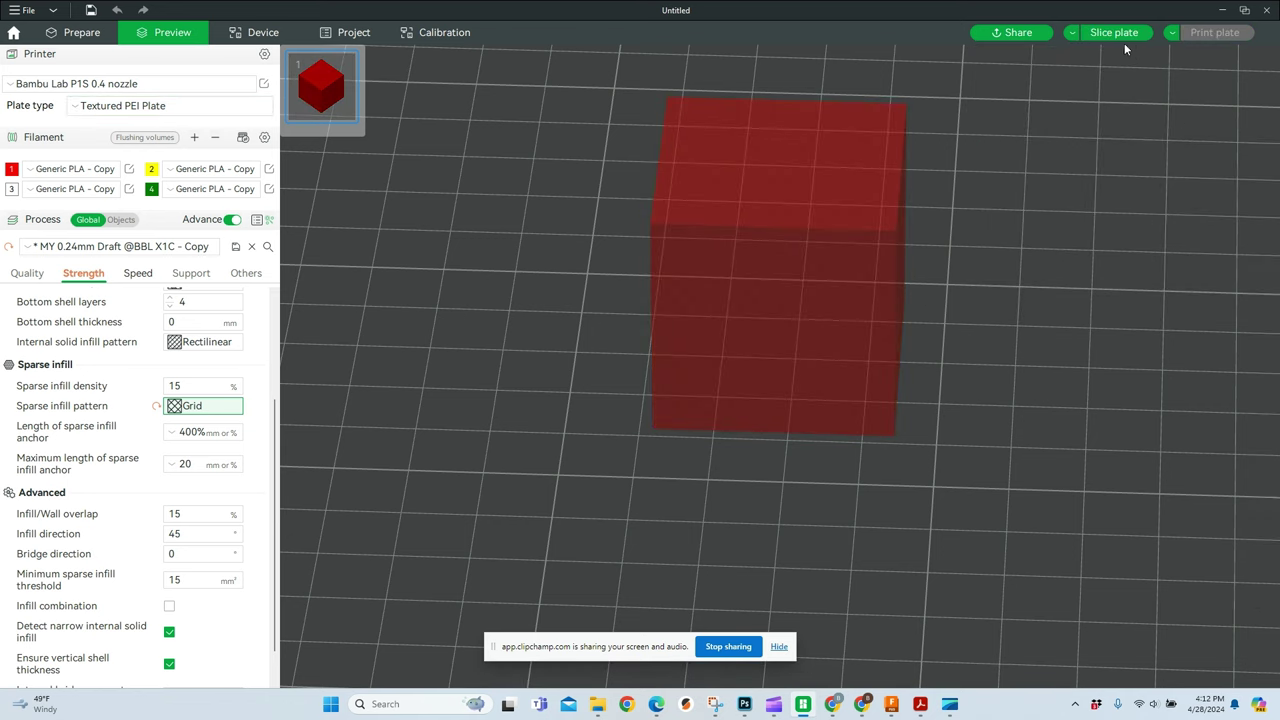
click(1110, 38)
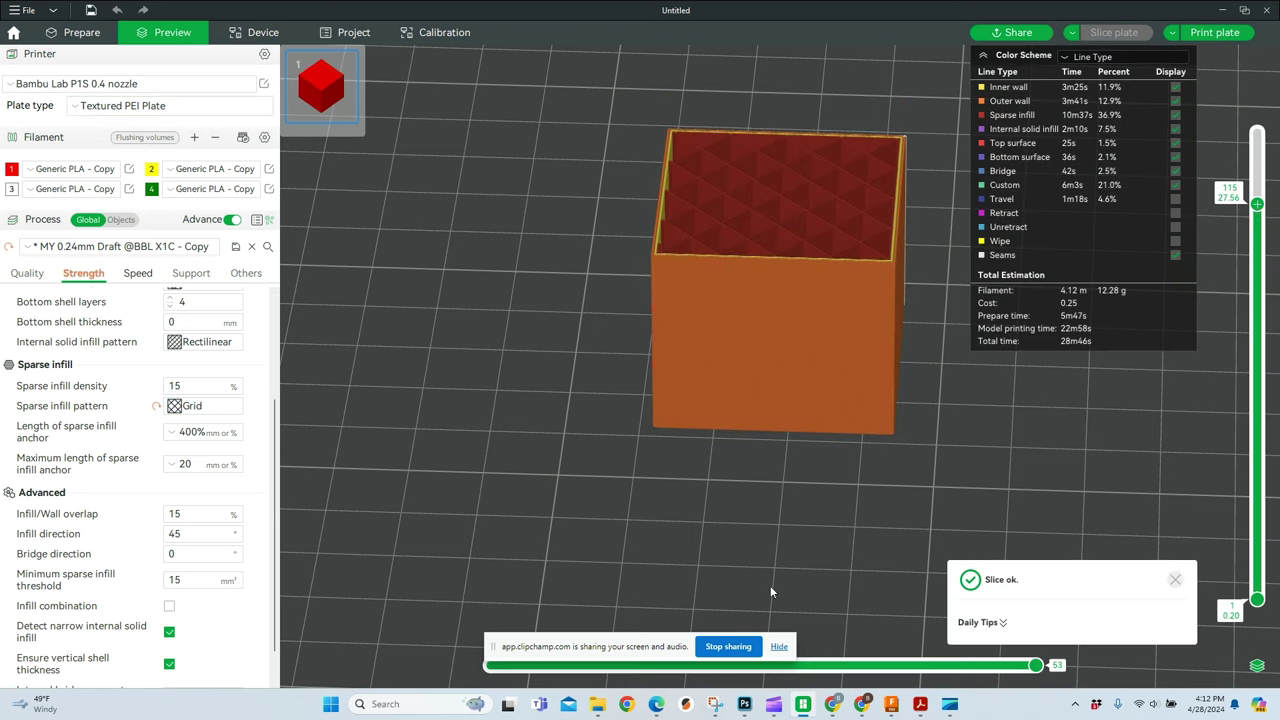
scroll(770, 592, up, 1)
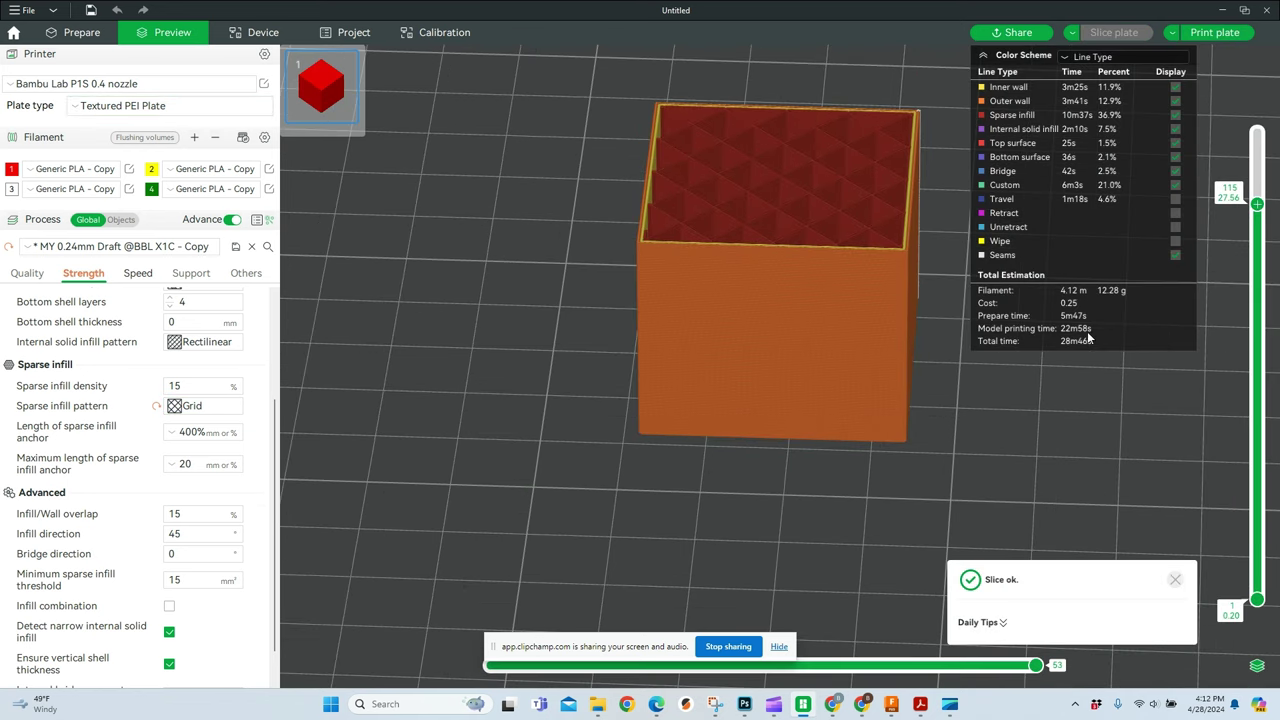
key(1)
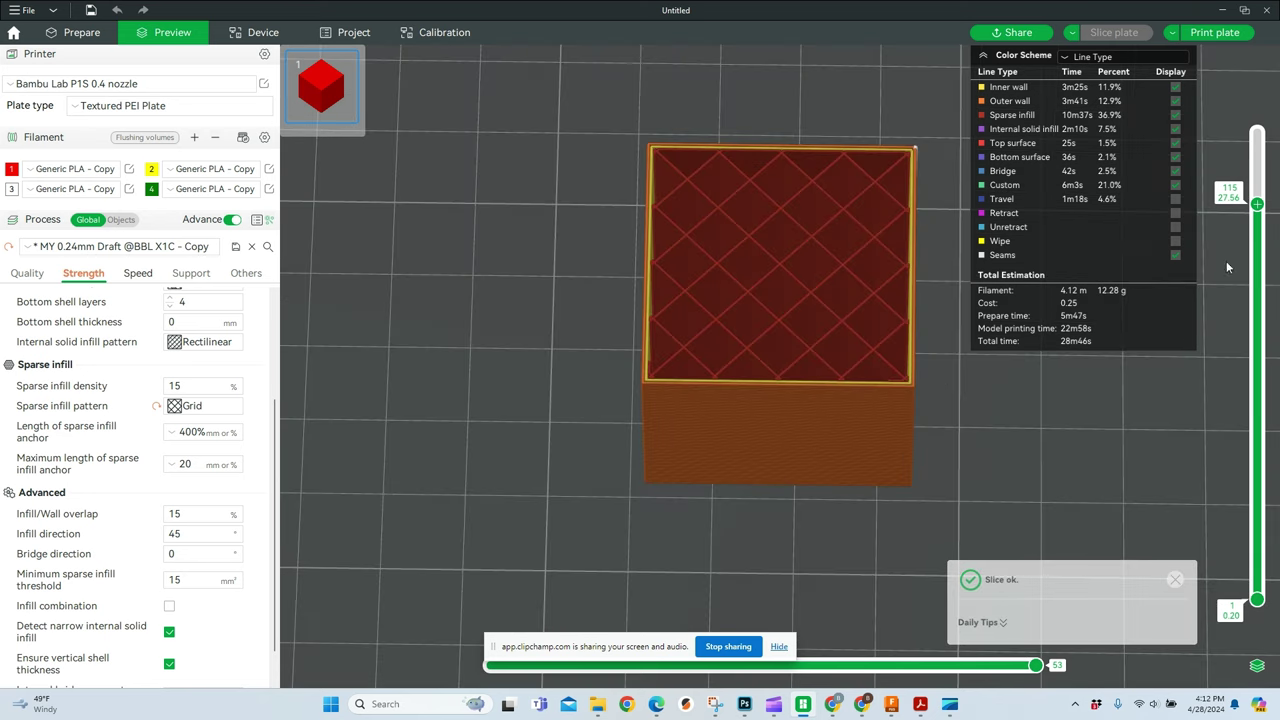
Scrub the Grid infill layers to 68, 45 and 88 to see the crisscross walls
scroll(1259, 228, down, 4)
drag(1258, 221, 1257, 363)
drag(1060, 411, 978, 416)
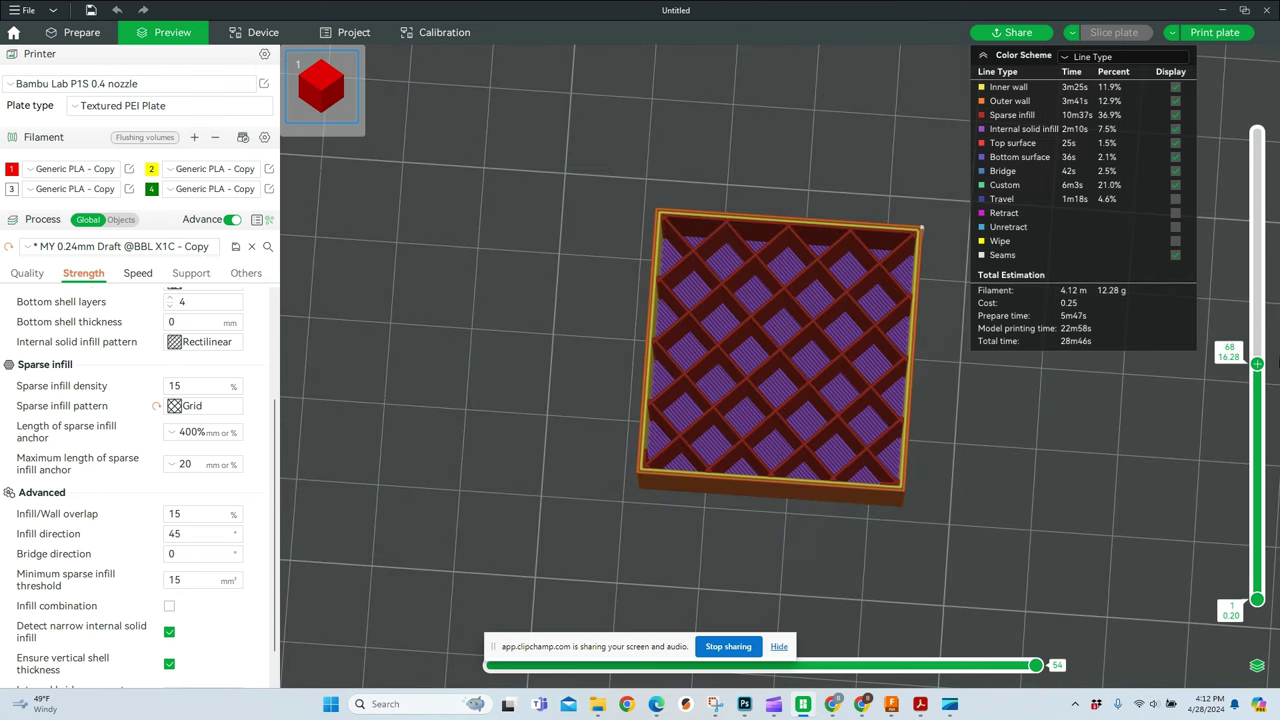
drag(1258, 364, 1266, 149)
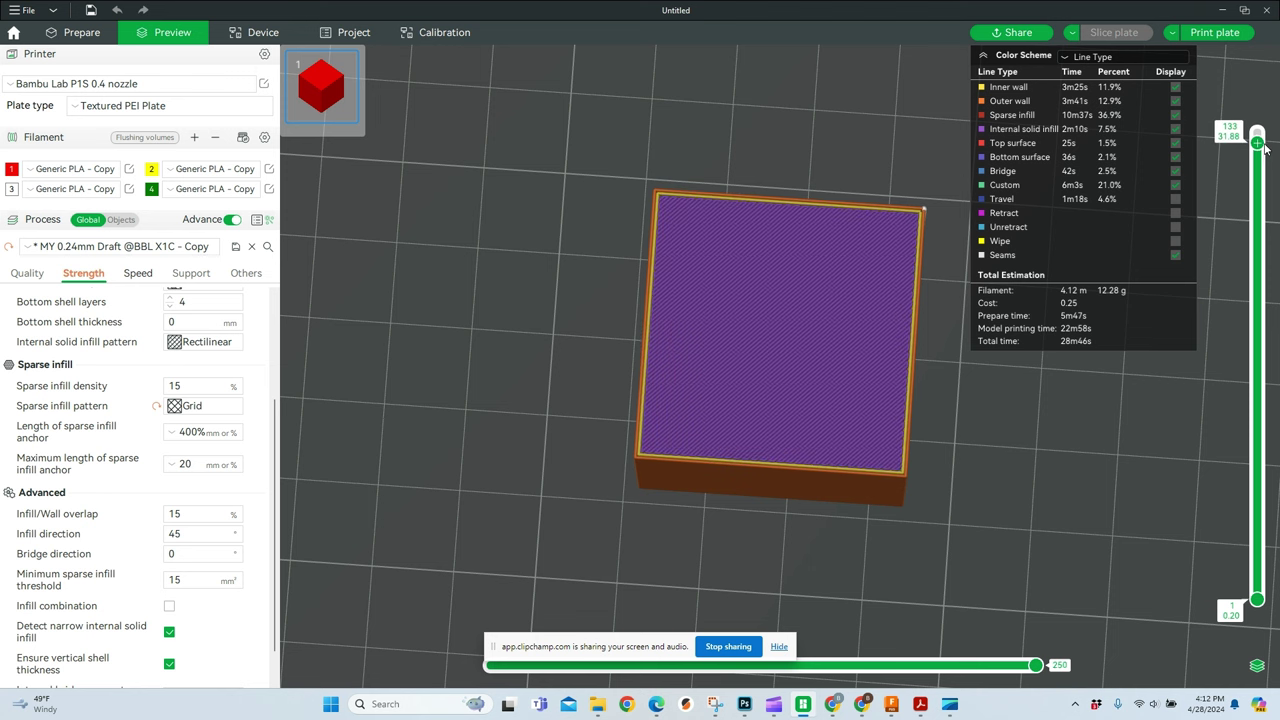
drag(1262, 145, 1254, 298)
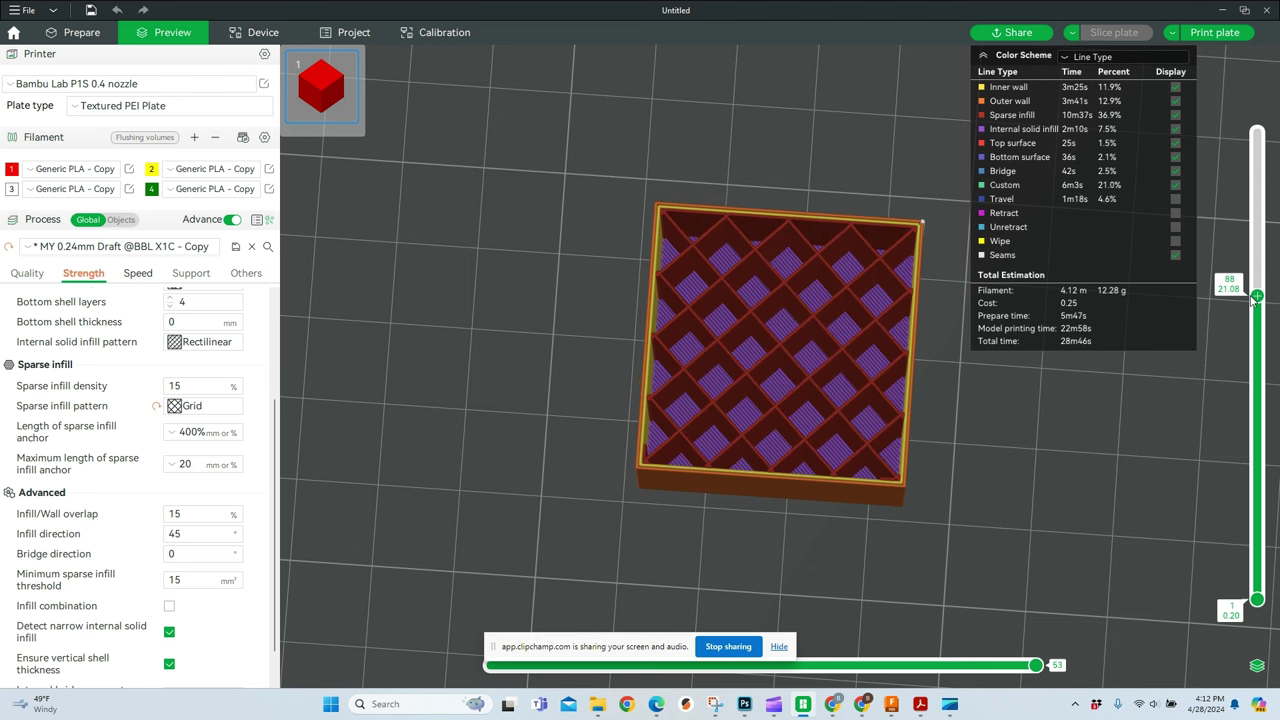
scroll(1250, 305, up, 20)
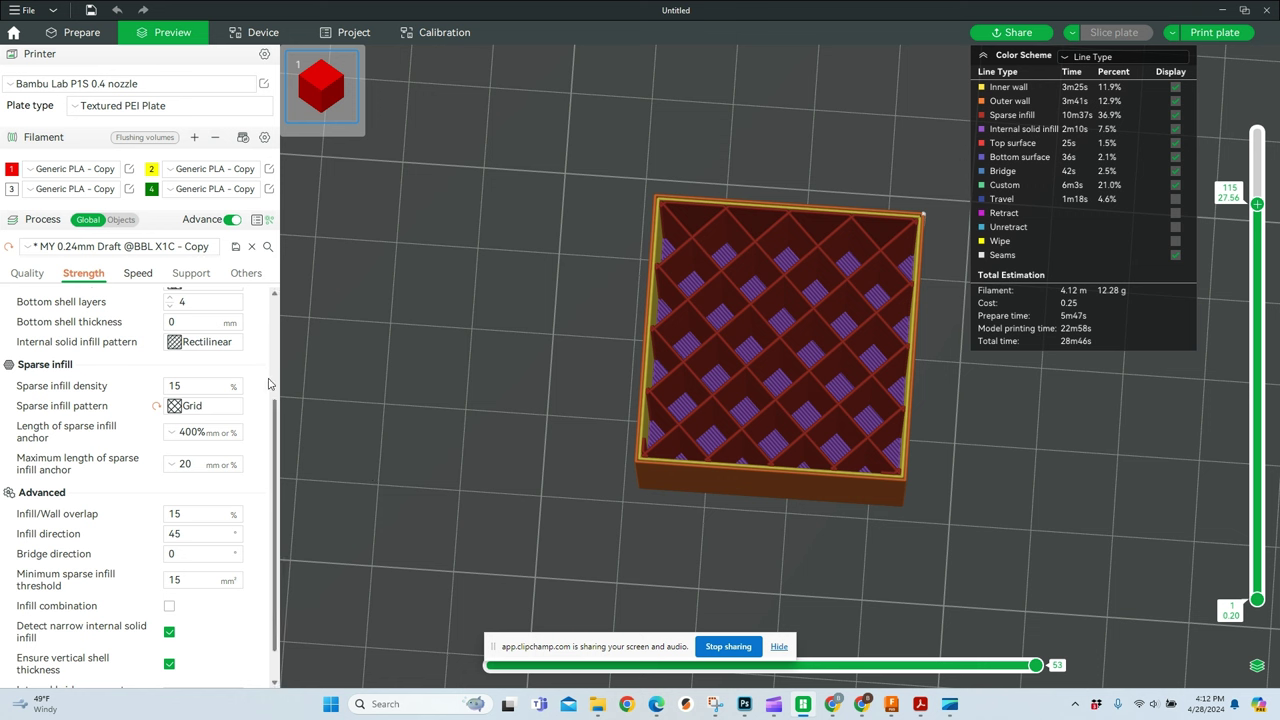
Set the sparse infill pattern to Lightning and re-slice the cube
click(203, 405)
scroll(230, 320, down, 1)
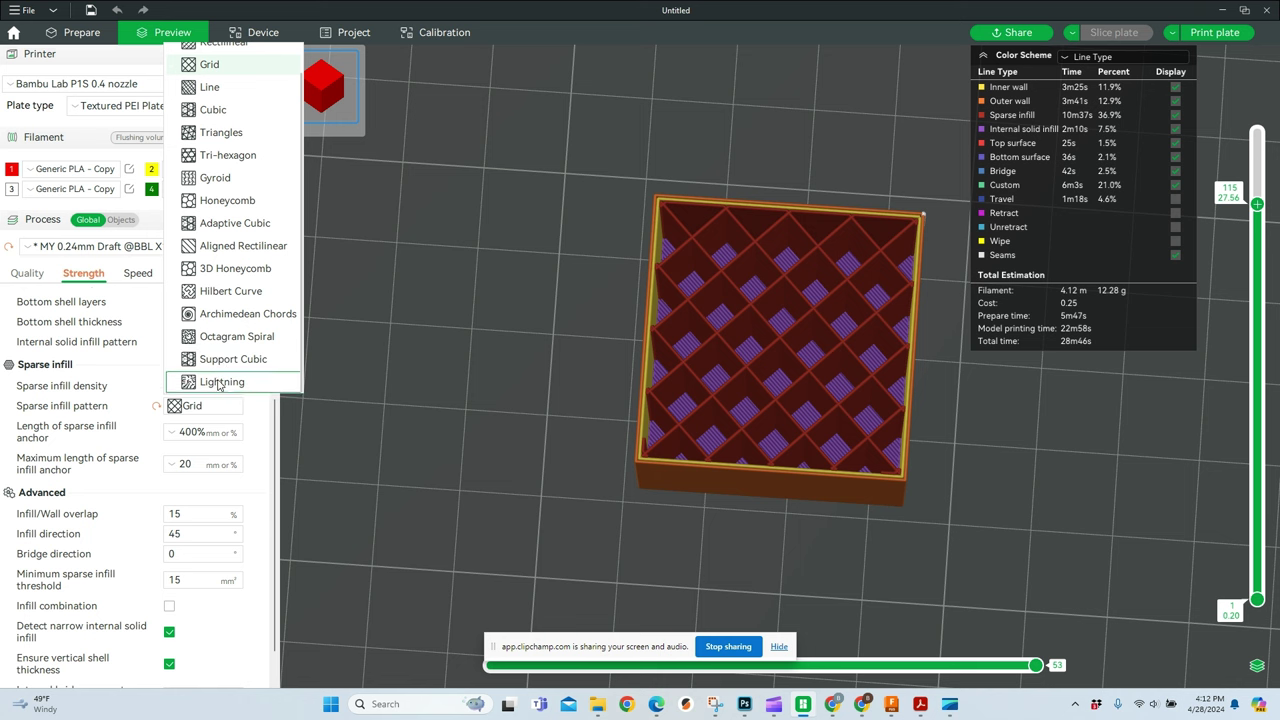
click(218, 384)
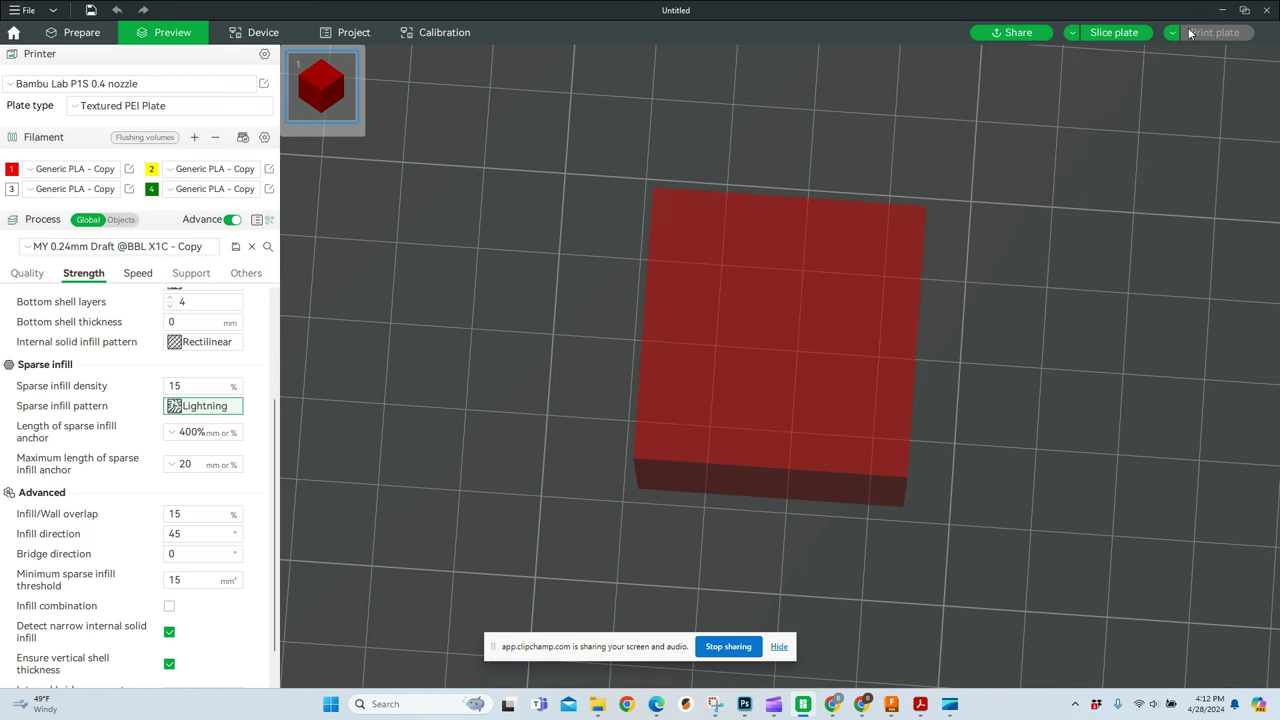
click(1117, 38)
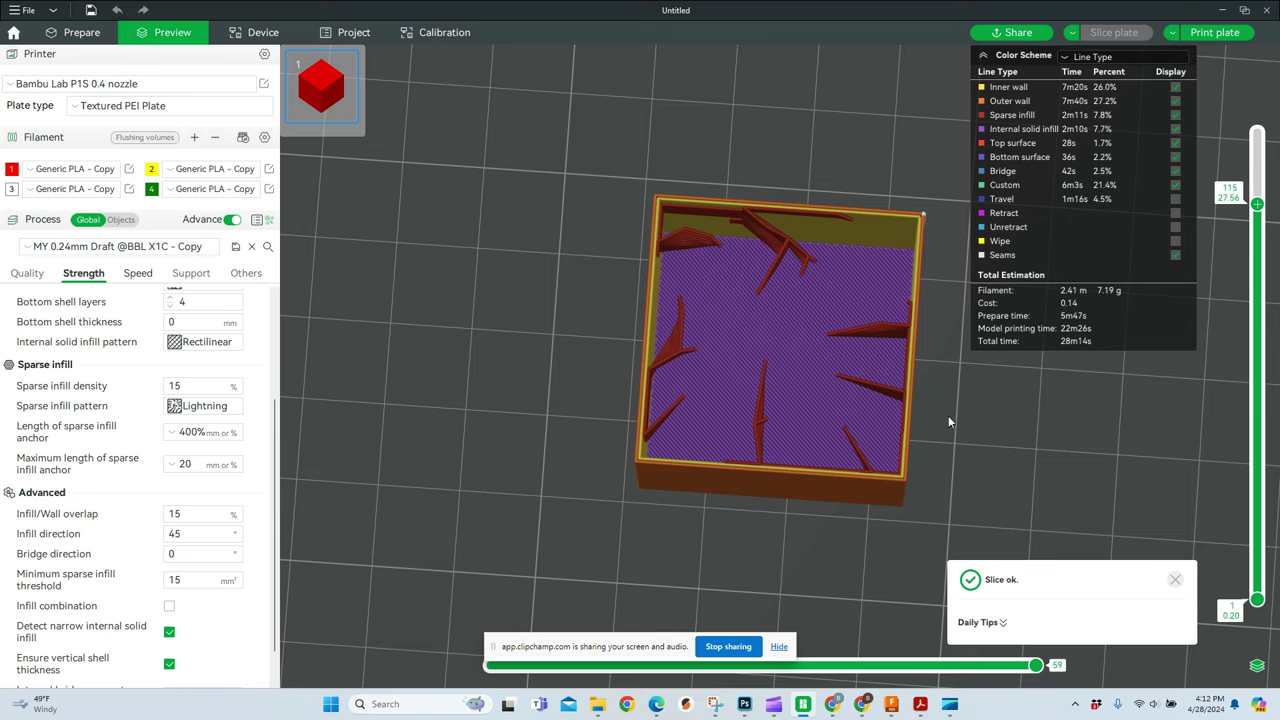
Inspect the Lightning infill from the bottom layers up to layer 77 and the top surfaces
drag(948, 421, 1193, 260)
drag(1258, 205, 1250, 494)
key(Up)
key(Up)
key(Up)
key(Up)
key(Up)
key(Up)
key(Up)
key(Up)
key(Up)
key(Up)
key(Up)
key(Up)
key(Up)
key(Up)
key(Up)
key(Up)
key(Up)
key(Up)
key(Up)
key(Up)
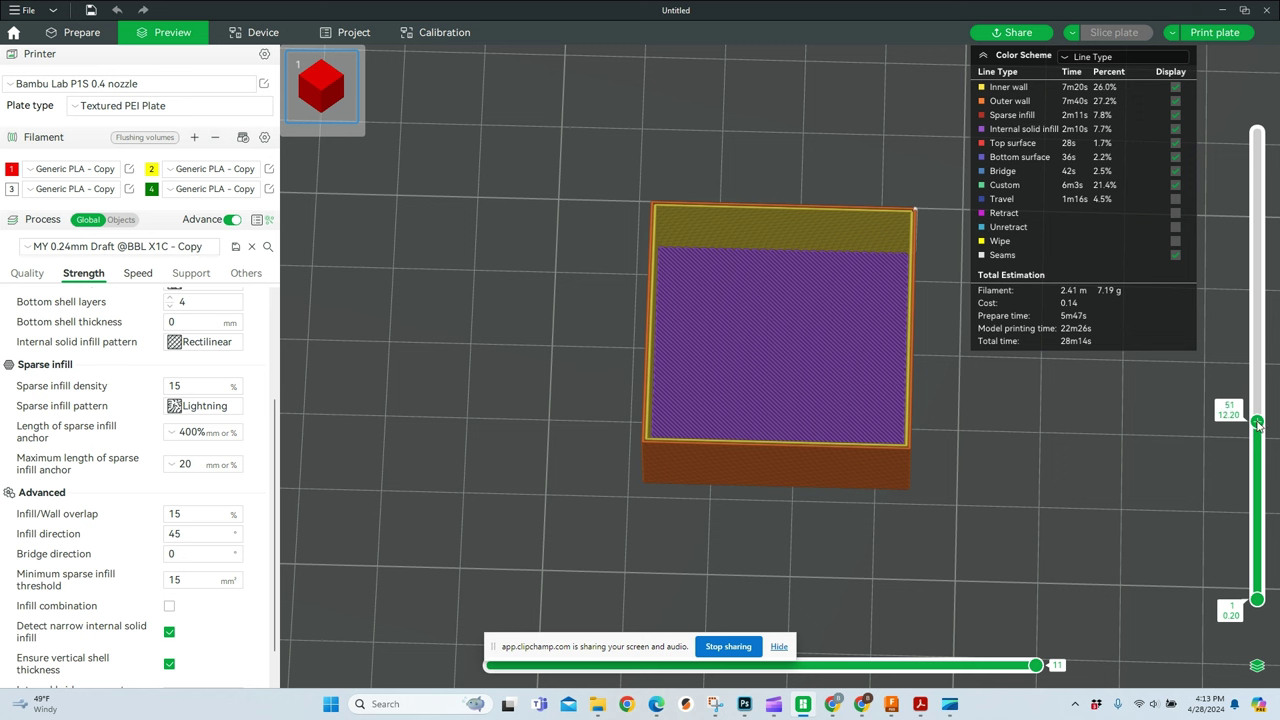
drag(1258, 424, 1267, 155)
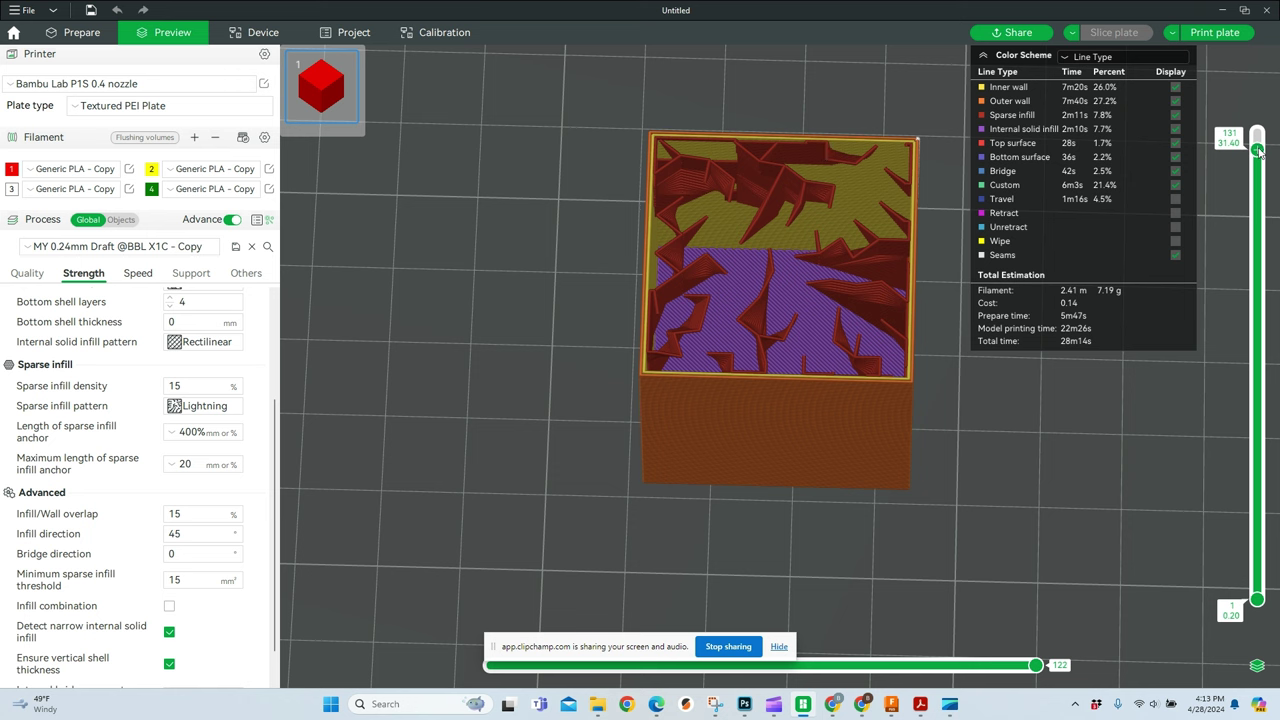
drag(1257, 152, 1258, 265)
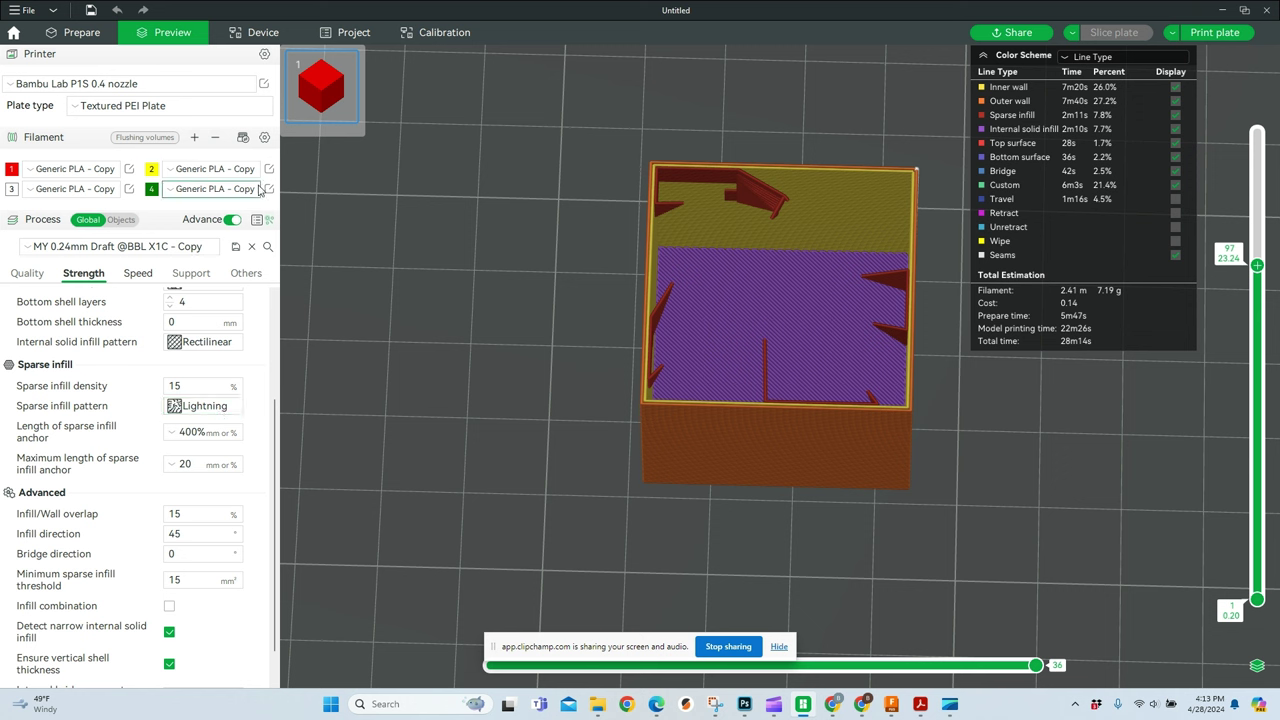
Set the sparse infill pattern to Support Cubic and re-slice the cube
click(212, 407)
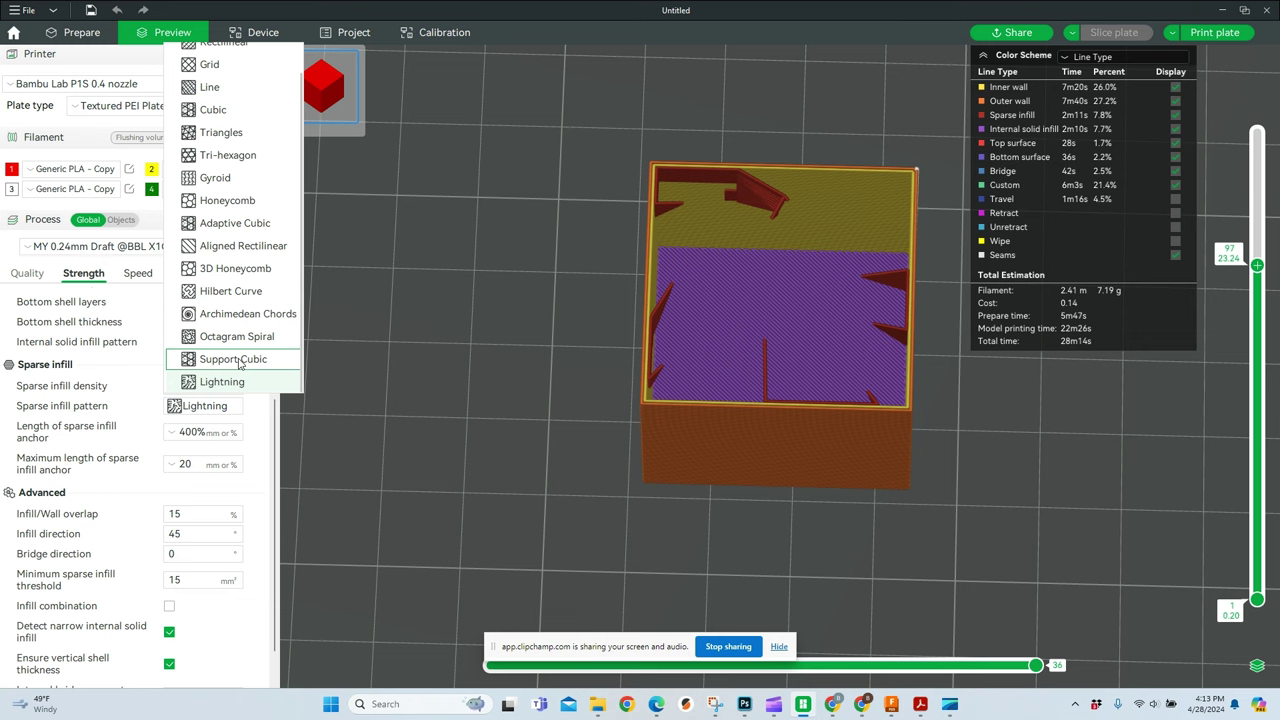
click(240, 362)
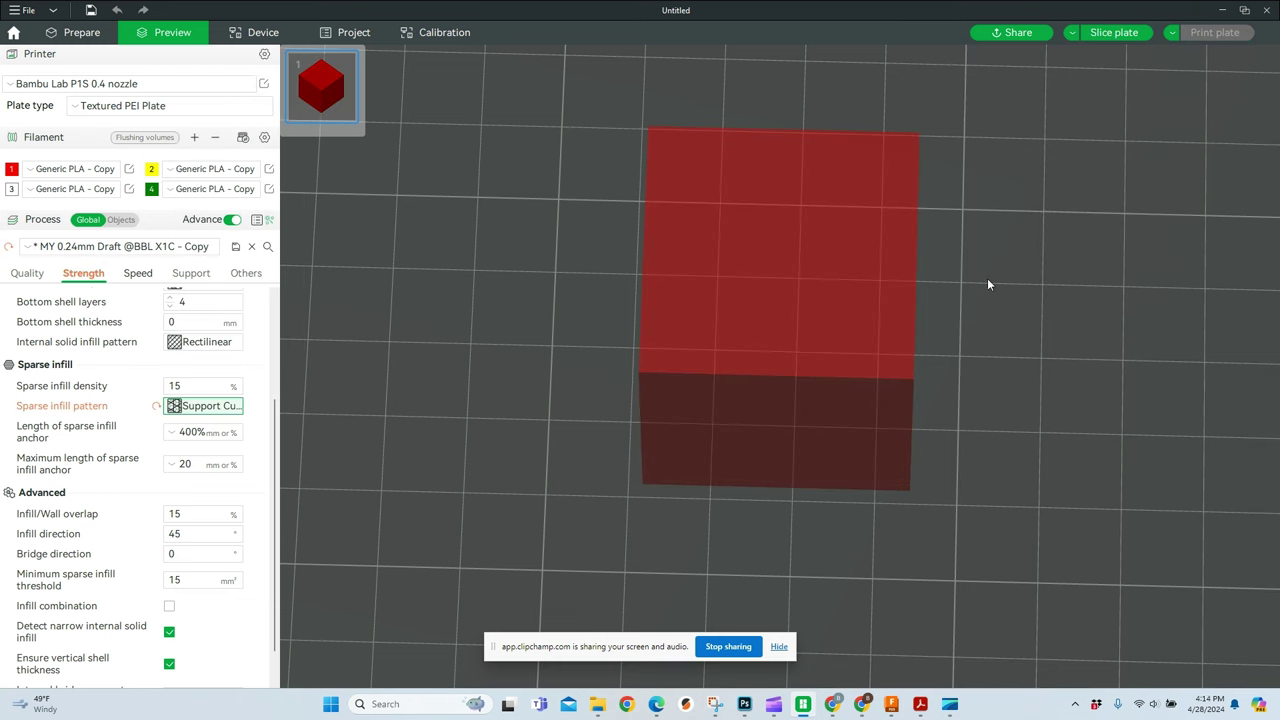
drag(987, 280, 993, 262)
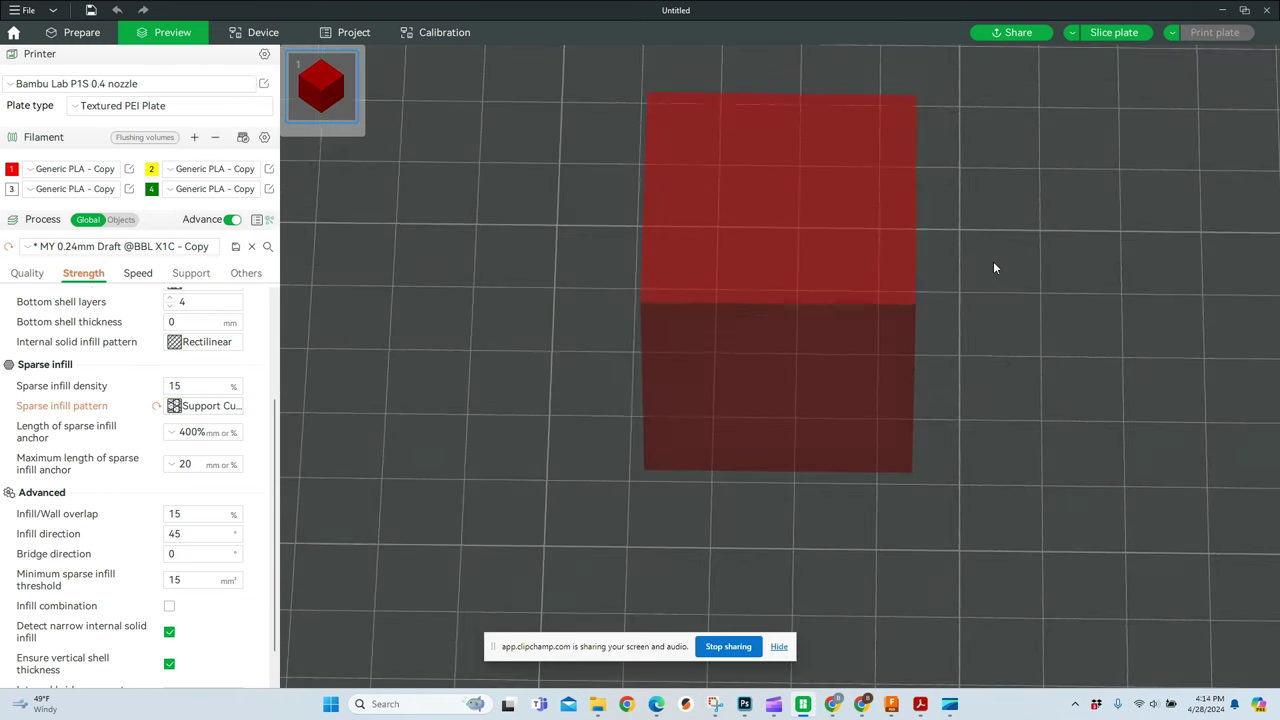
click(1114, 33)
Scrub the Support Cubic preview from the first layer to layers 15 and 82
drag(1090, 340, 1087, 431)
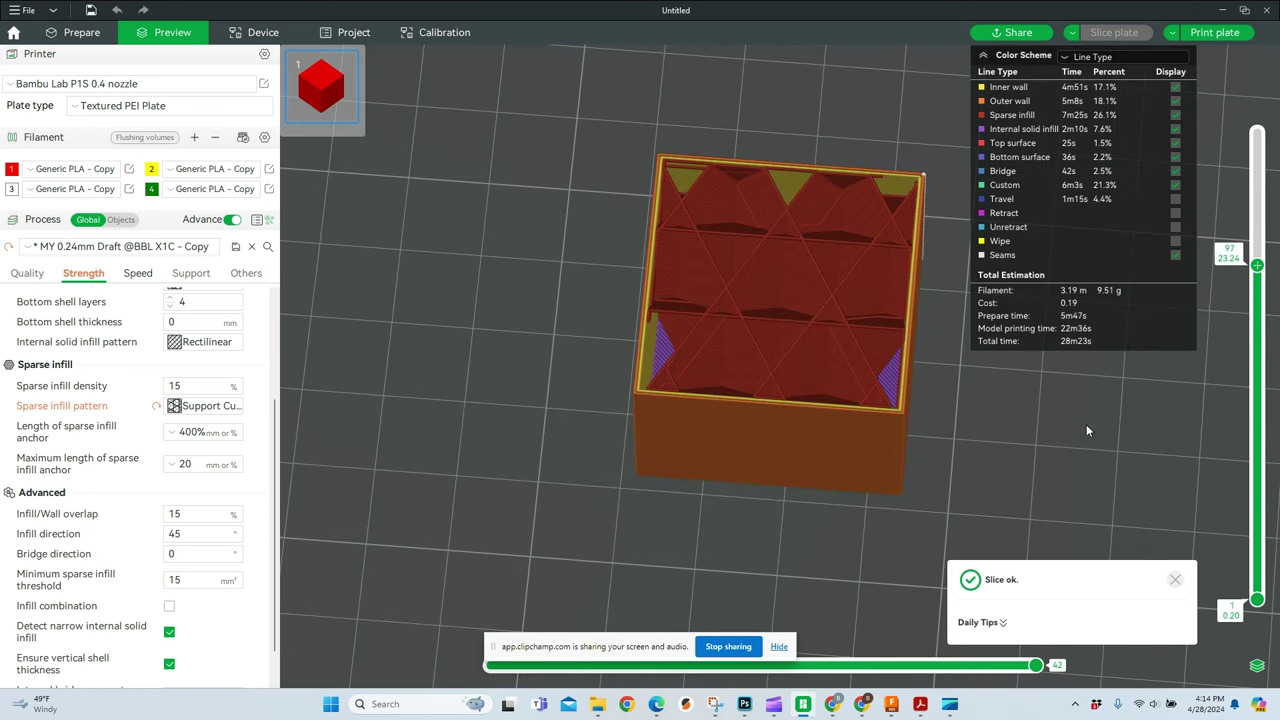
drag(1257, 266, 1257, 597)
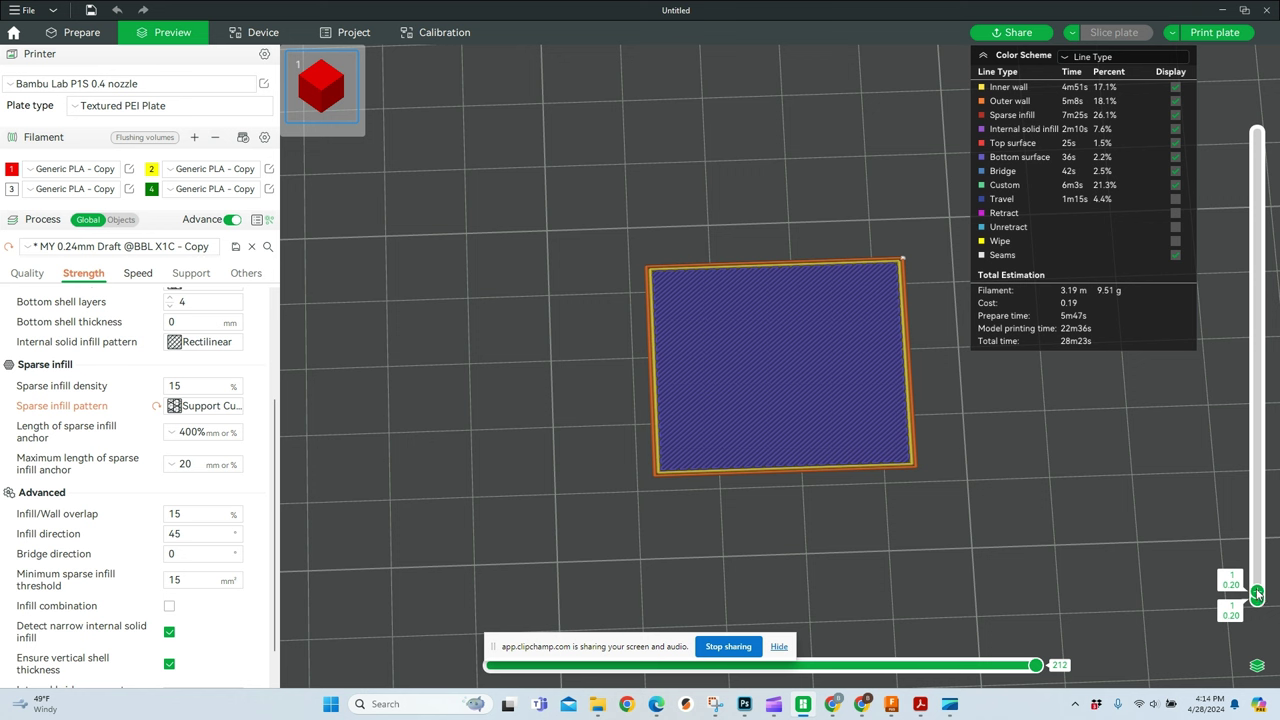
drag(1257, 593, 1268, 150)
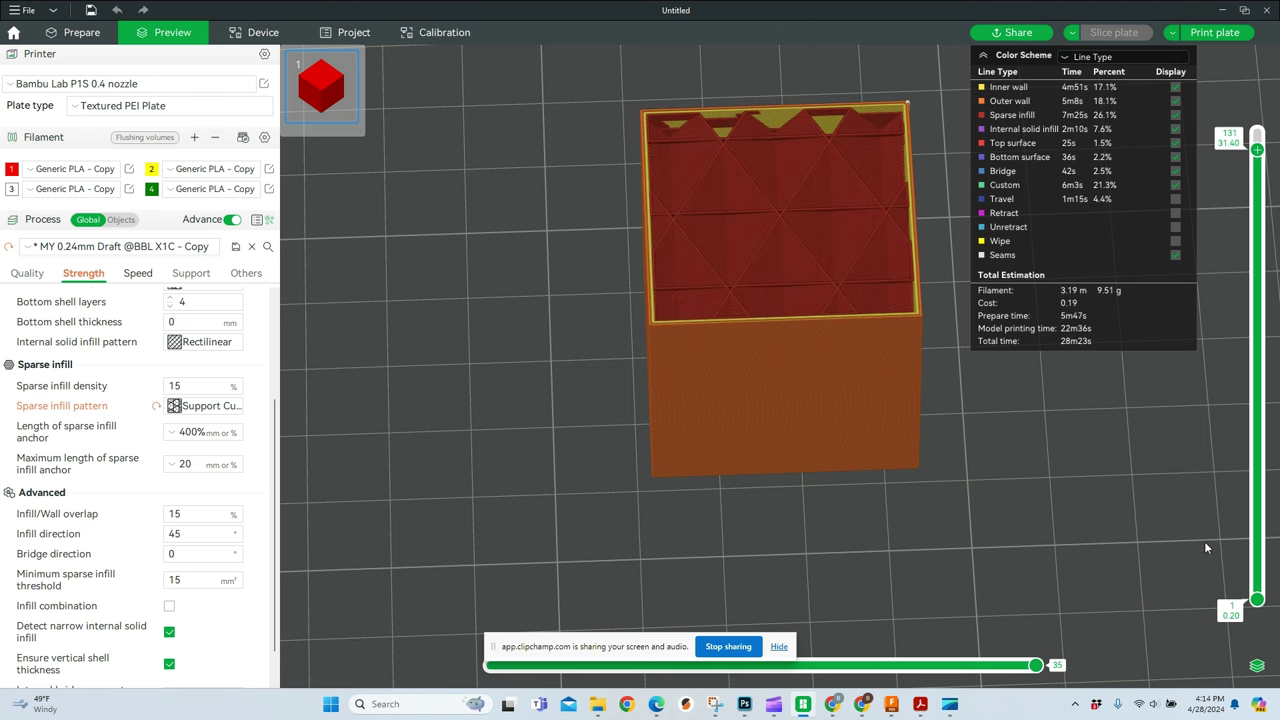
drag(1257, 148, 1257, 567)
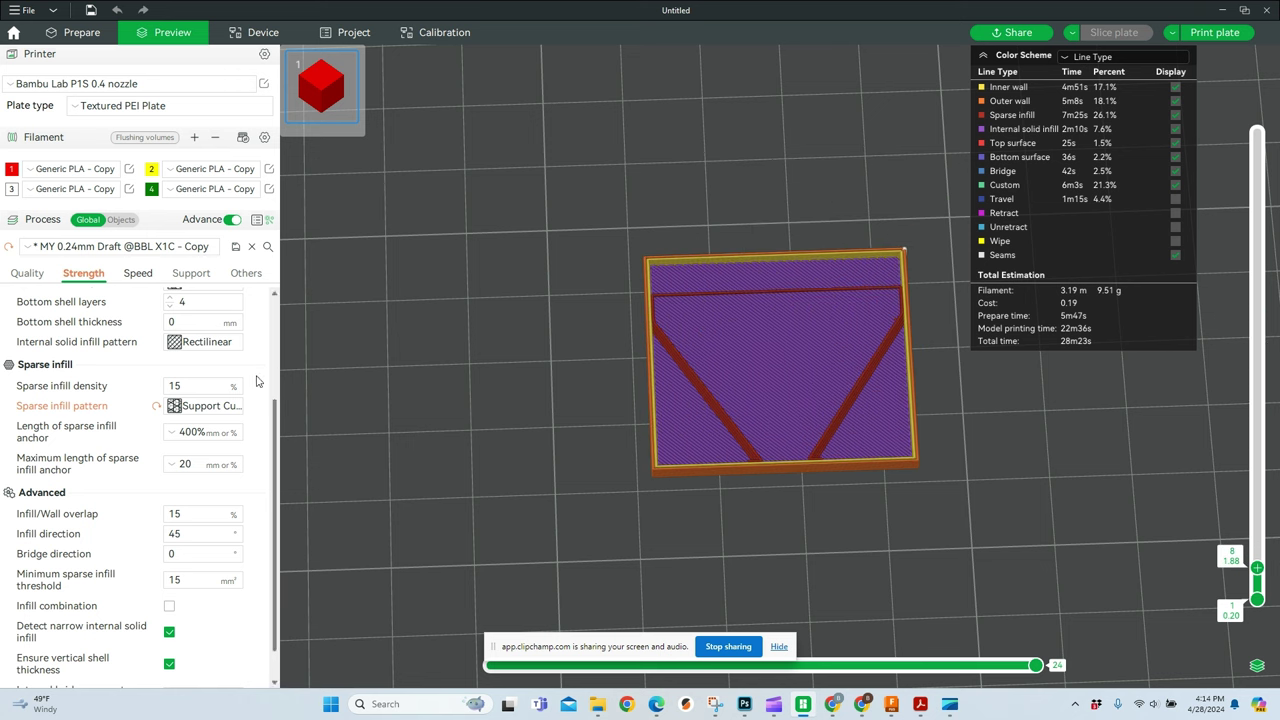
Set the sparse infill pattern to Hilbert Curve and re-slice the cube
click(207, 408)
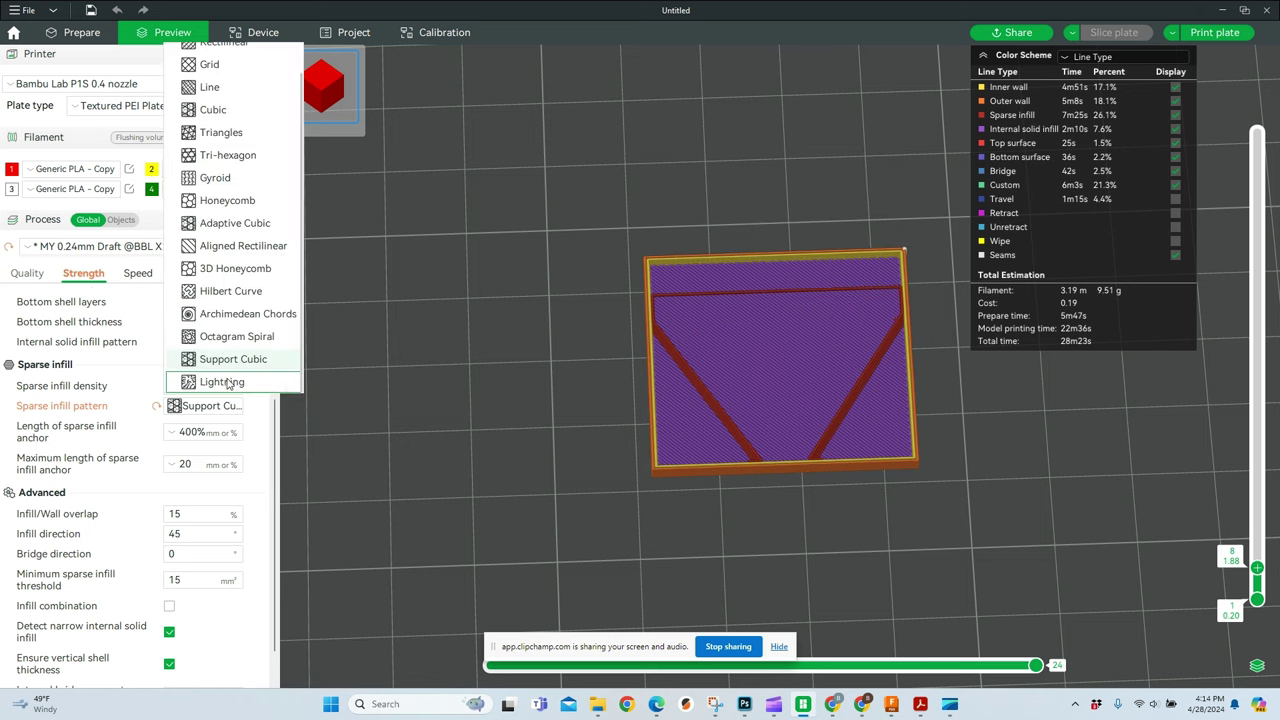
scroll(228, 382, up, 2)
scroll(228, 382, down, 1)
click(246, 298)
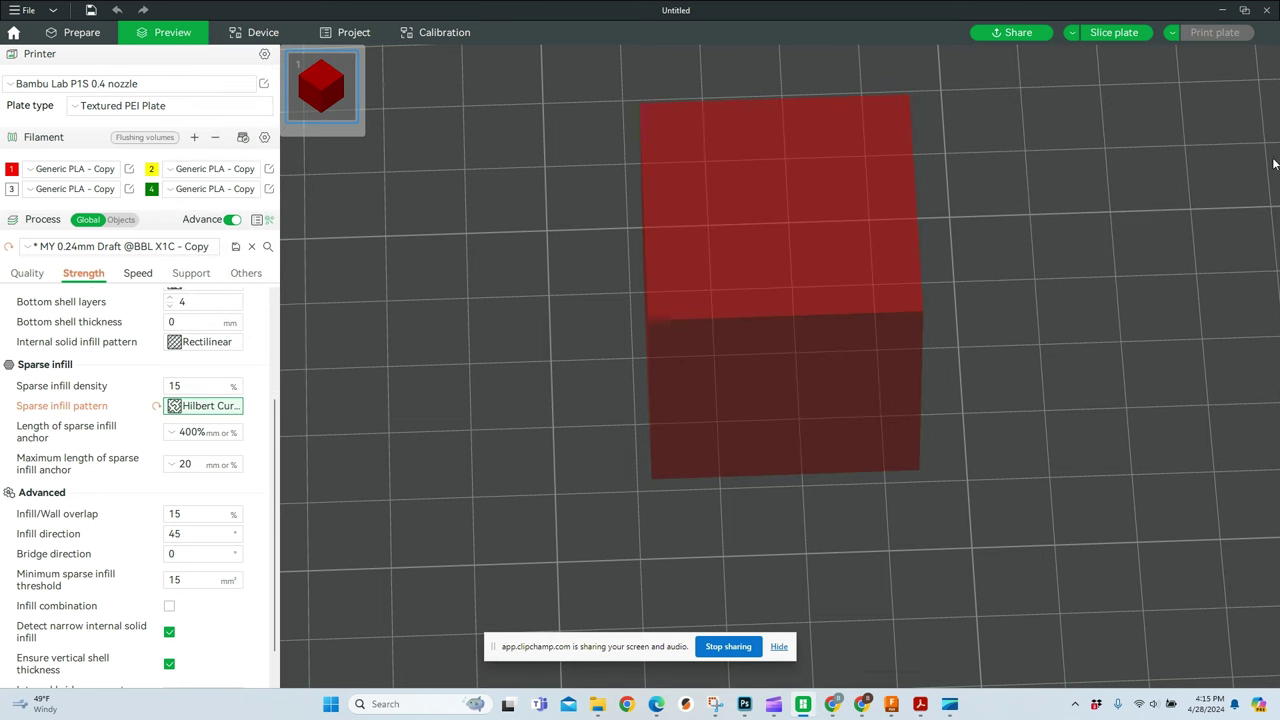
click(1115, 33)
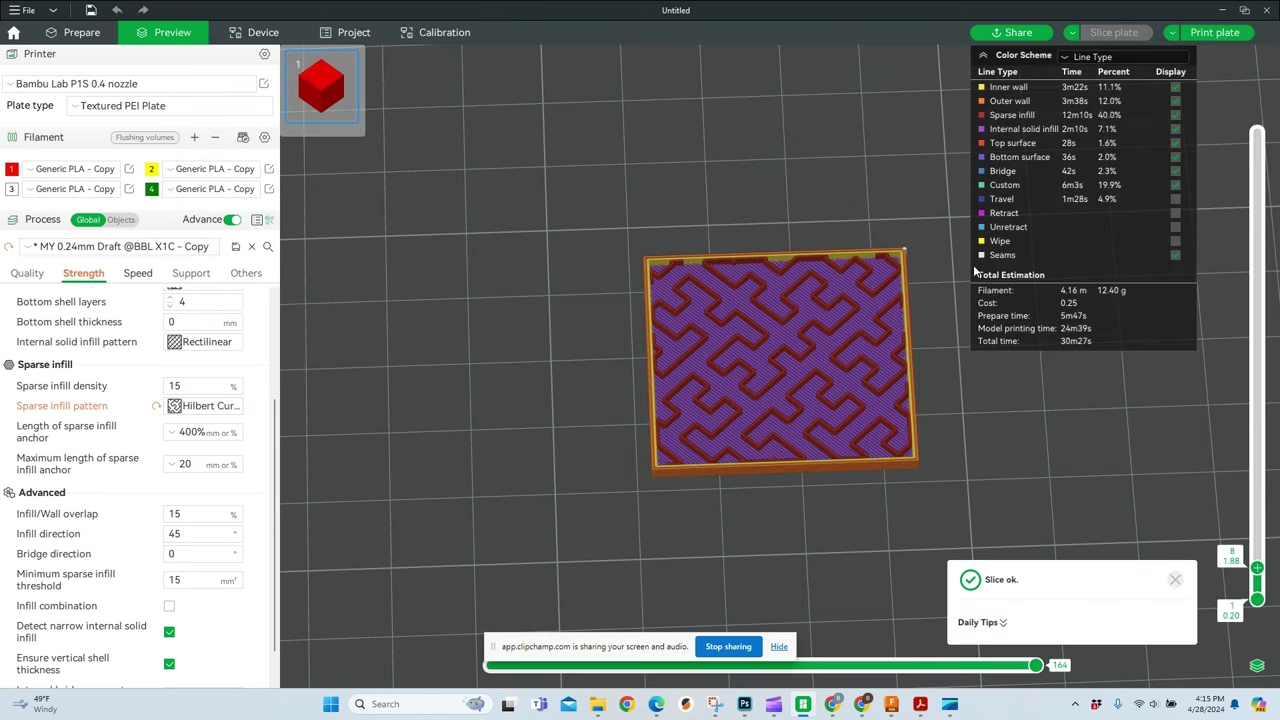
Inspect the Hilbert Curve infill from above at layer 50, the top layers and a single middle layer
key(1)
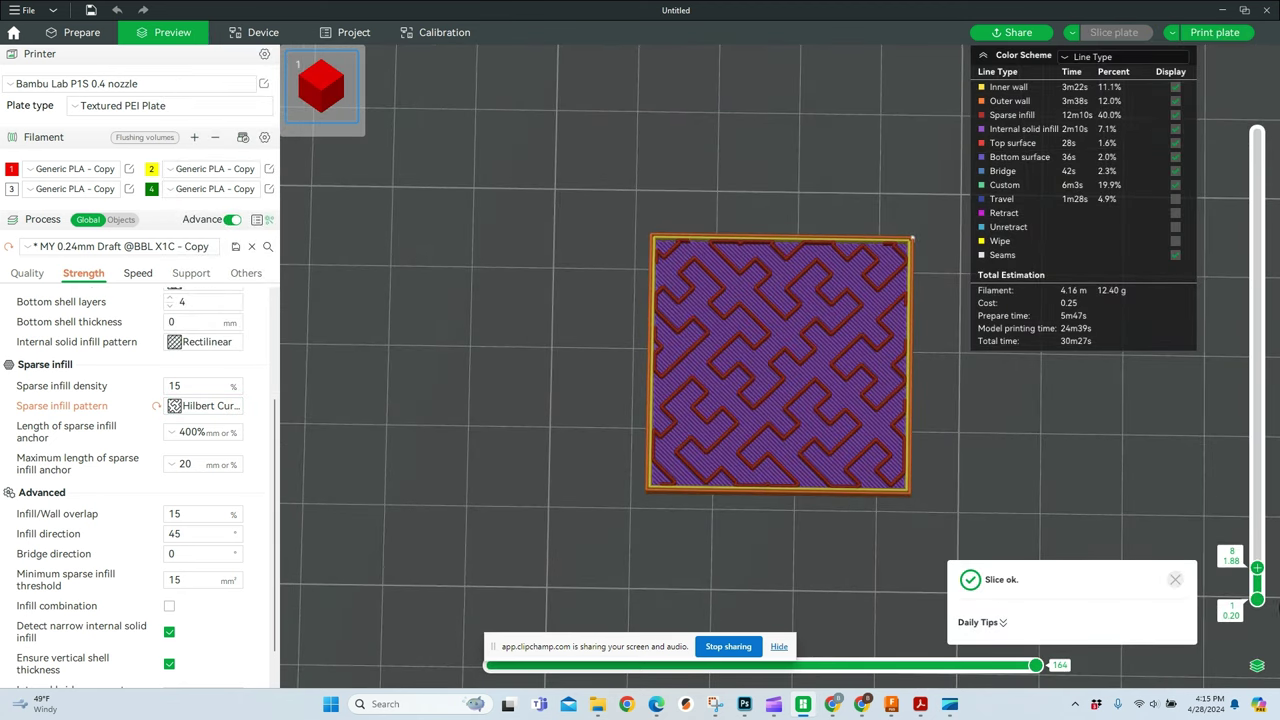
drag(1258, 586, 1278, 176)
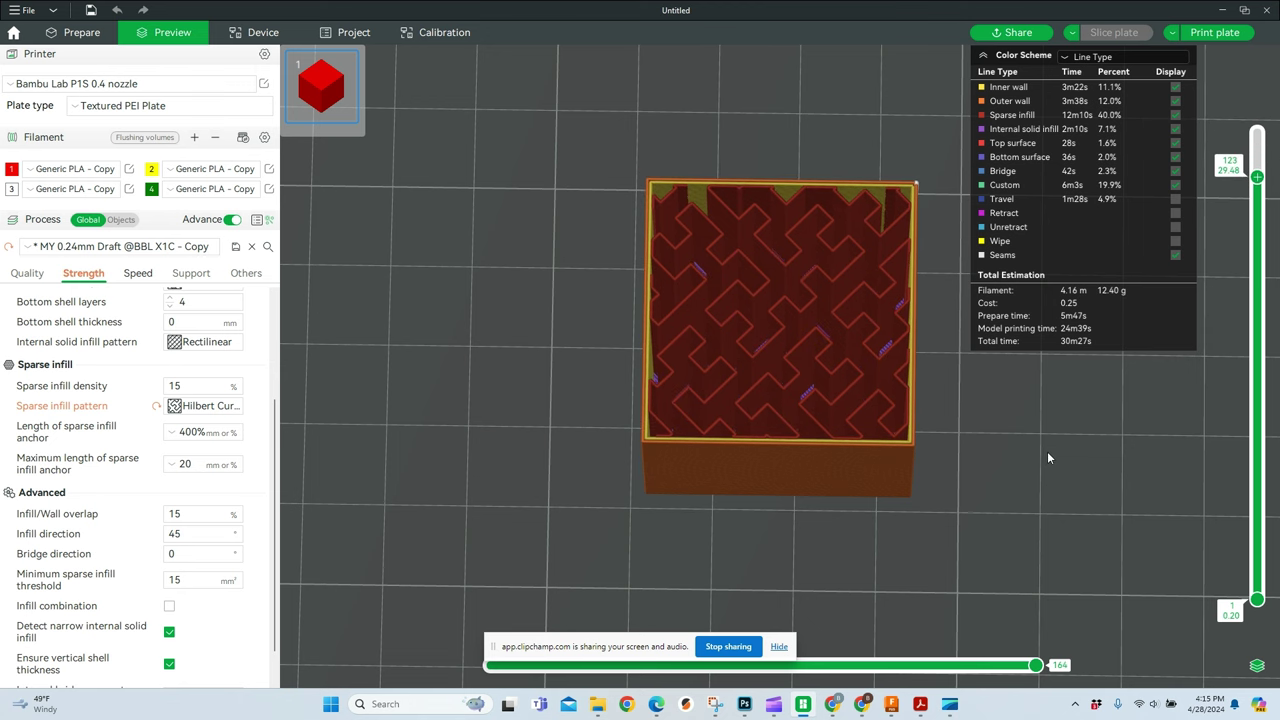
drag(1048, 458, 1050, 477)
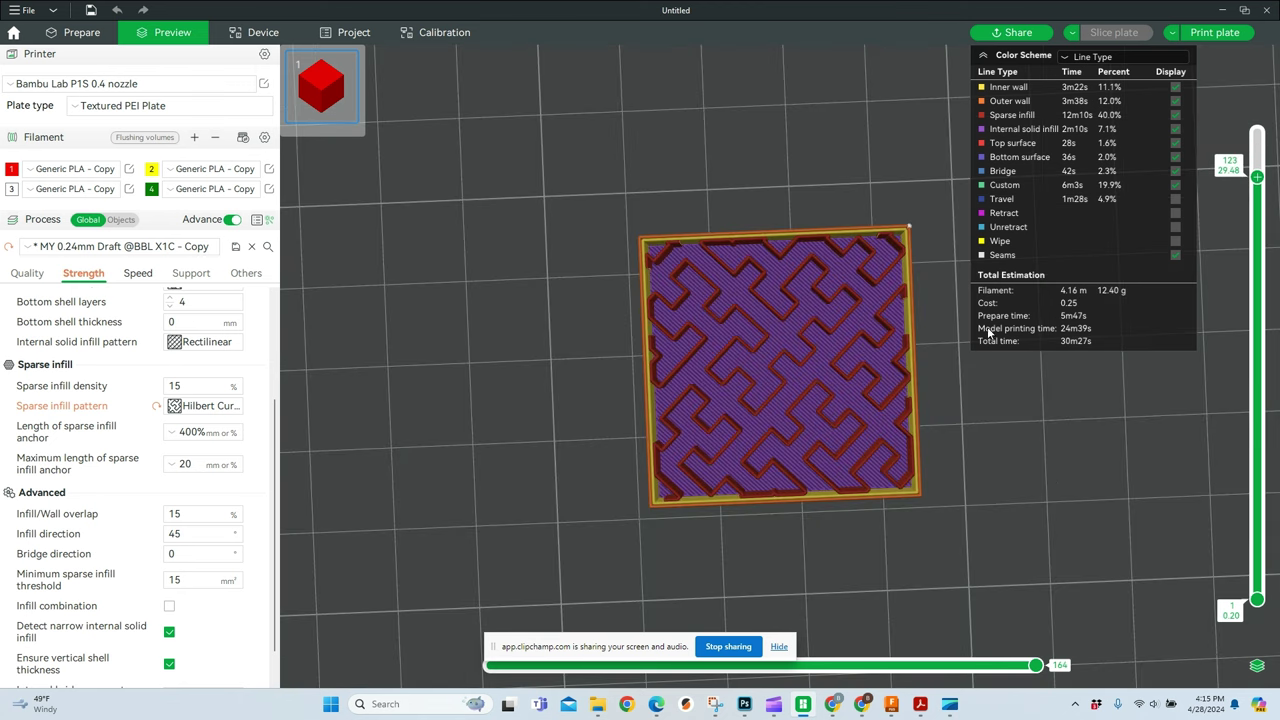
drag(1257, 177, 1247, 607)
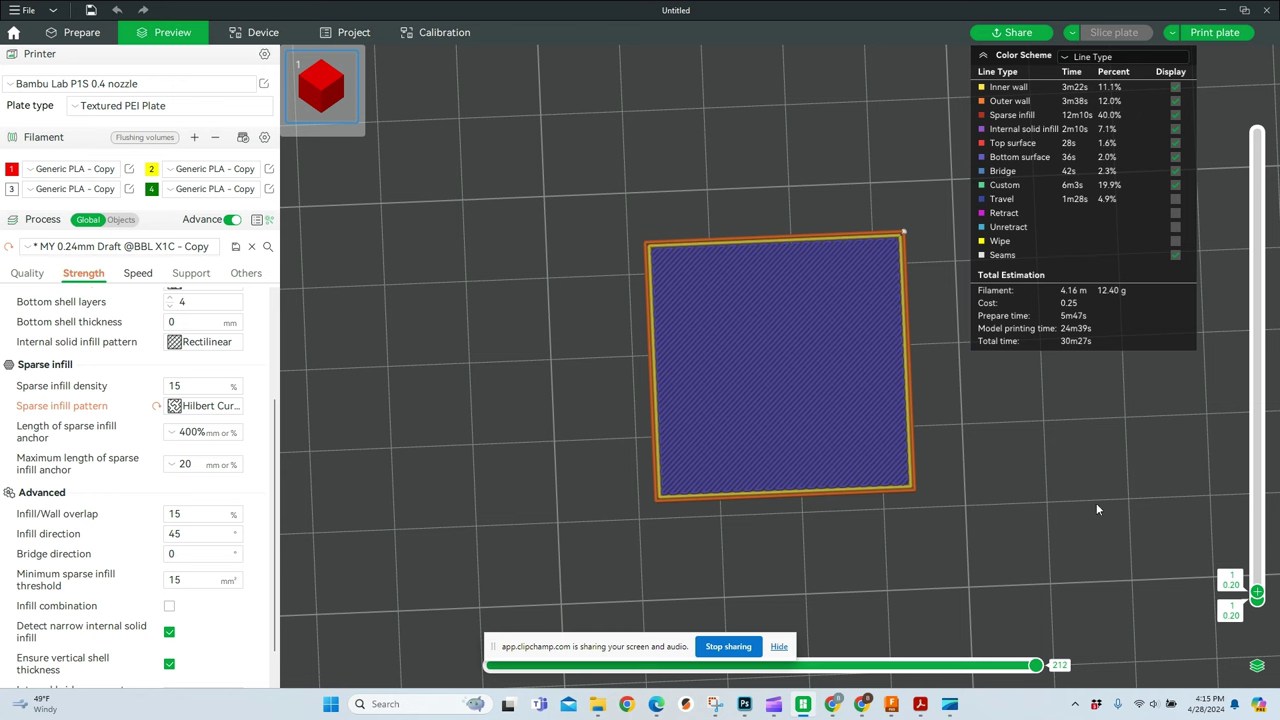
drag(1087, 512, 1156, 481)
drag(1270, 614, 1272, 398)
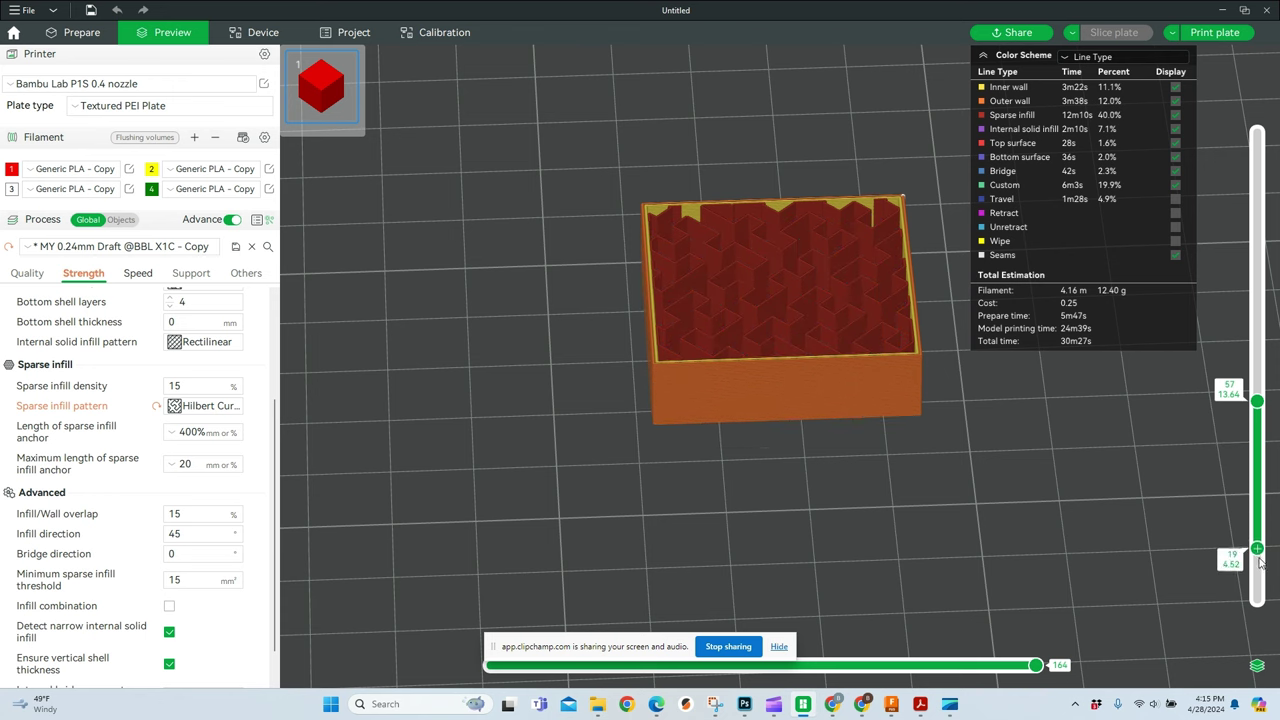
click(1254, 396)
Show layers 1 to 125, then 131, from top and front views
click(1254, 398)
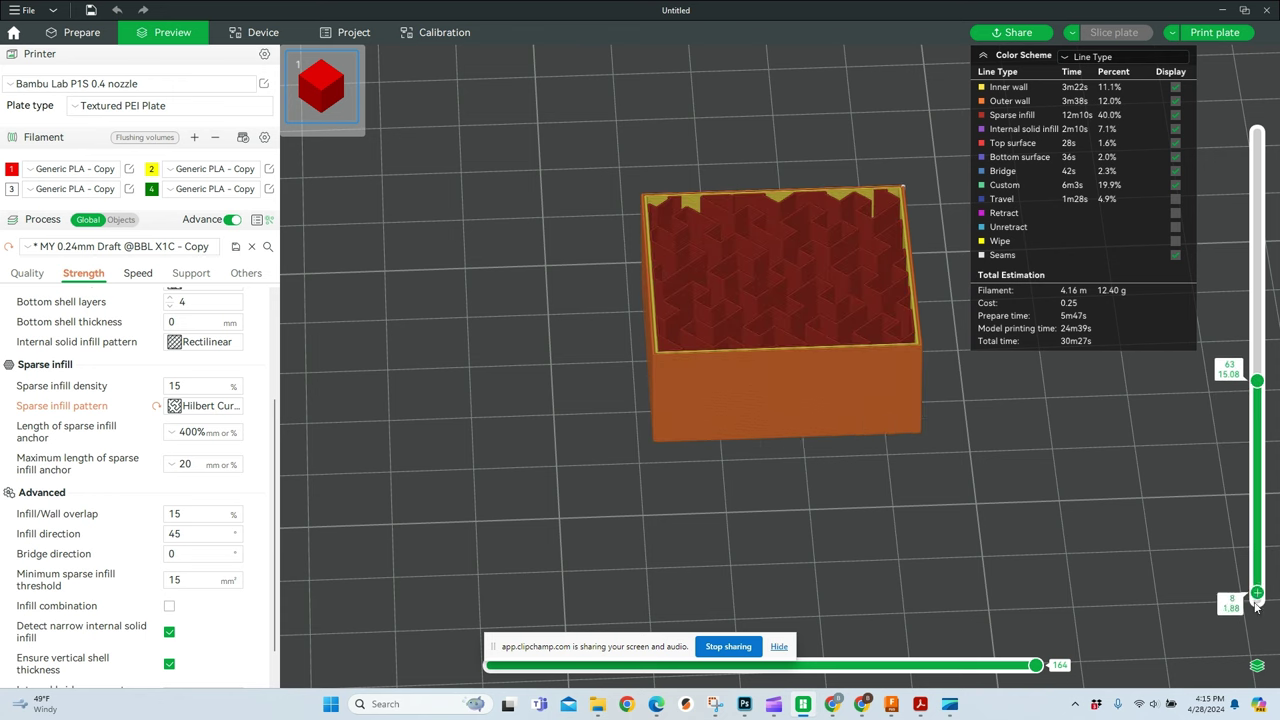
drag(1257, 390, 1257, 170)
key(1)
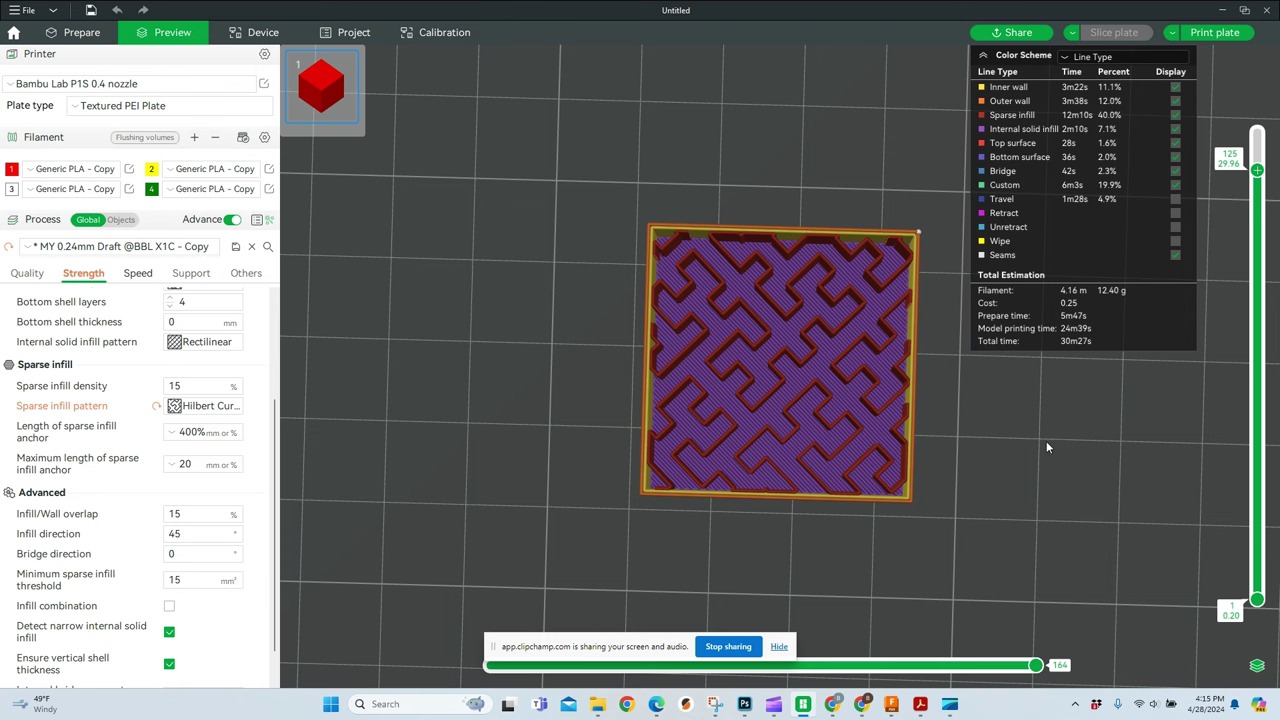
key(3)
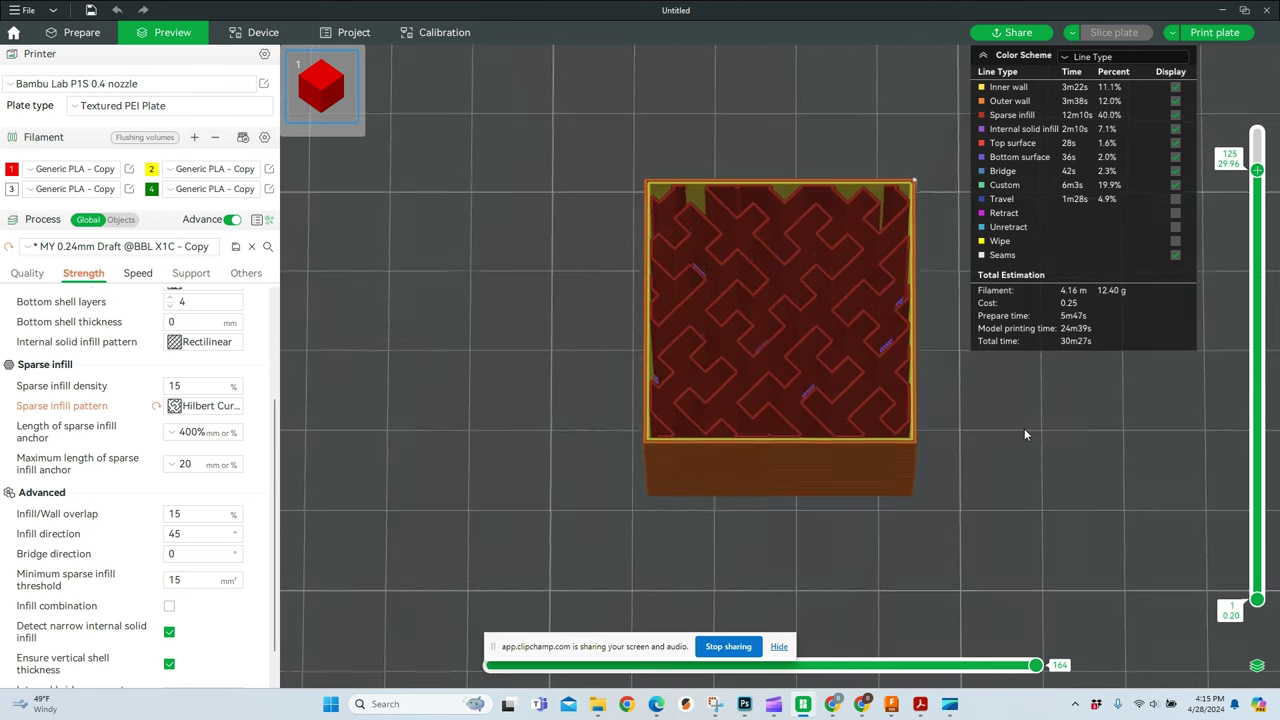
mouse_move(1023, 418)
mouse_down()
mouse_move(1024, 397)
mouse_move(1012, 396)
mouse_up()
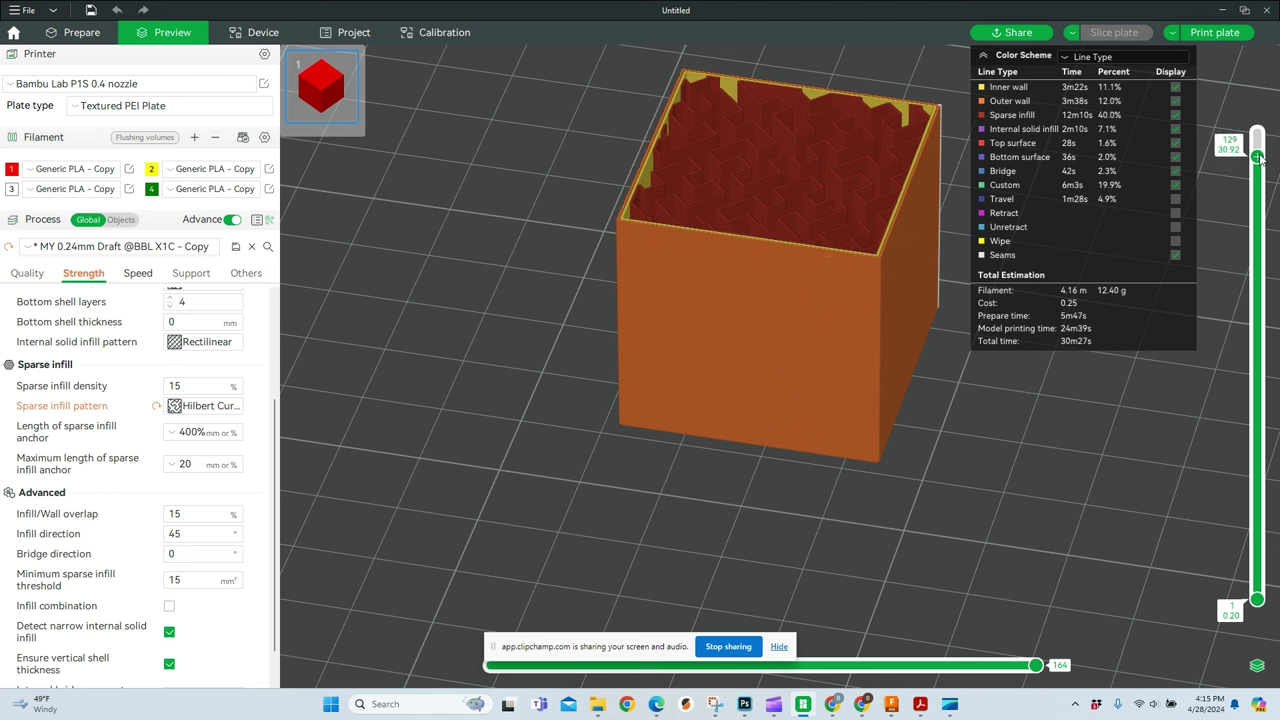
drag(1257, 170, 1265, 132)
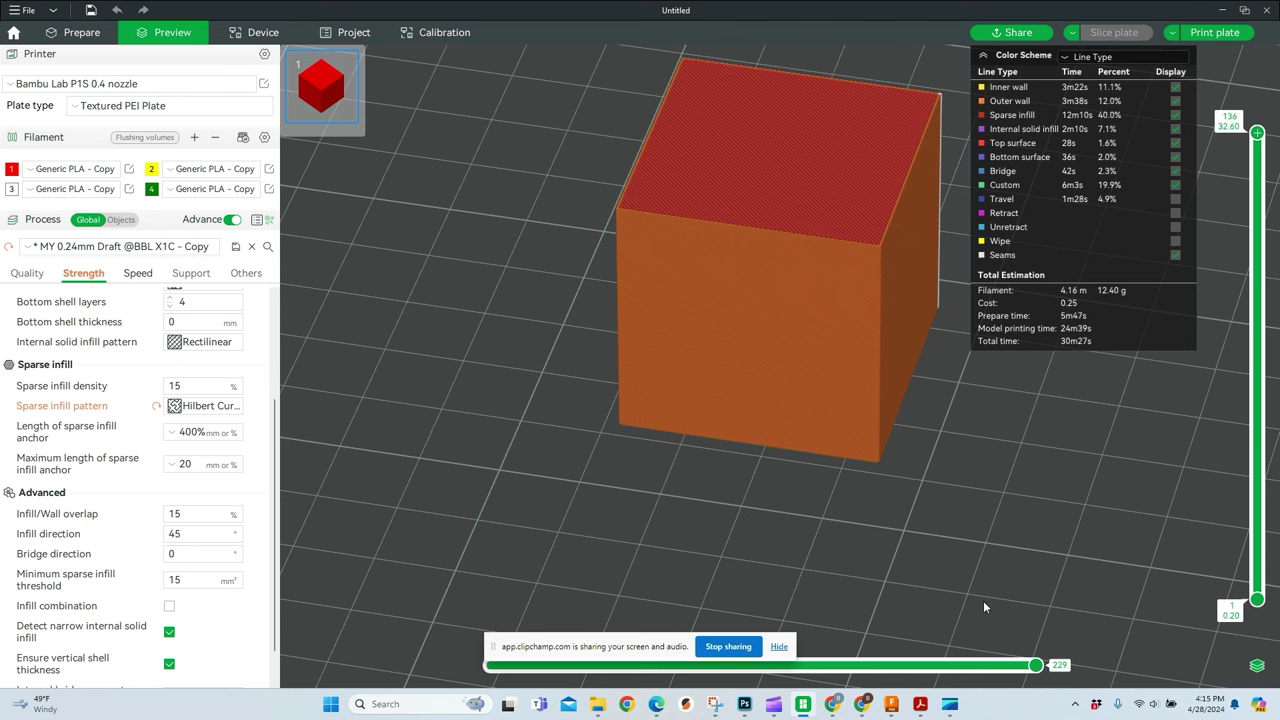